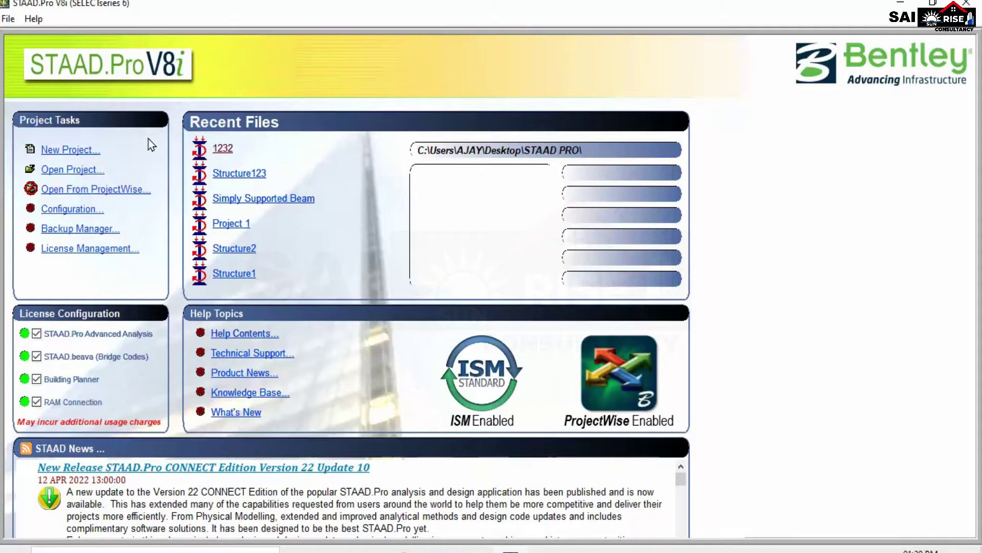
# - Start a new project with Space as the structure type and Intro as the file name
pyautogui.click(80, 151)
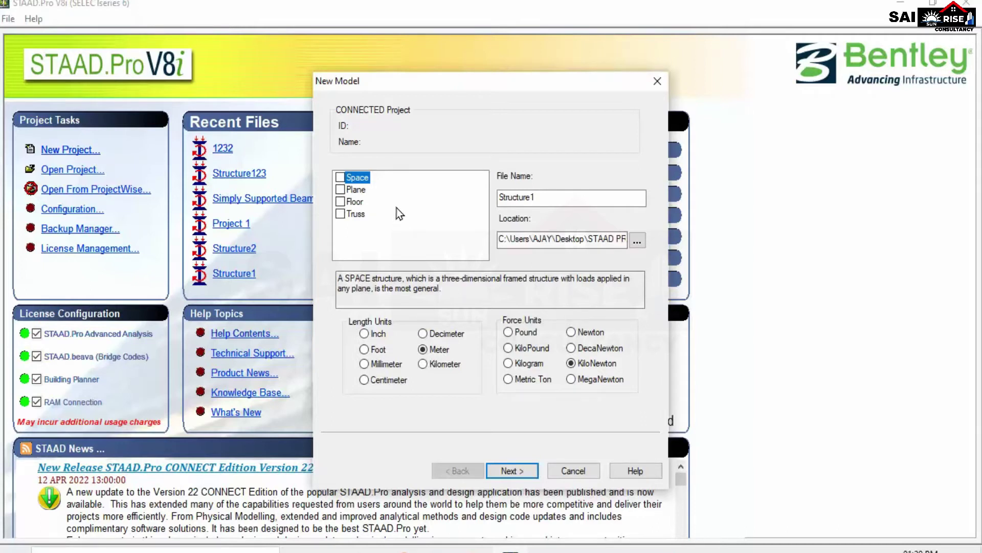
pyautogui.click(361, 190)
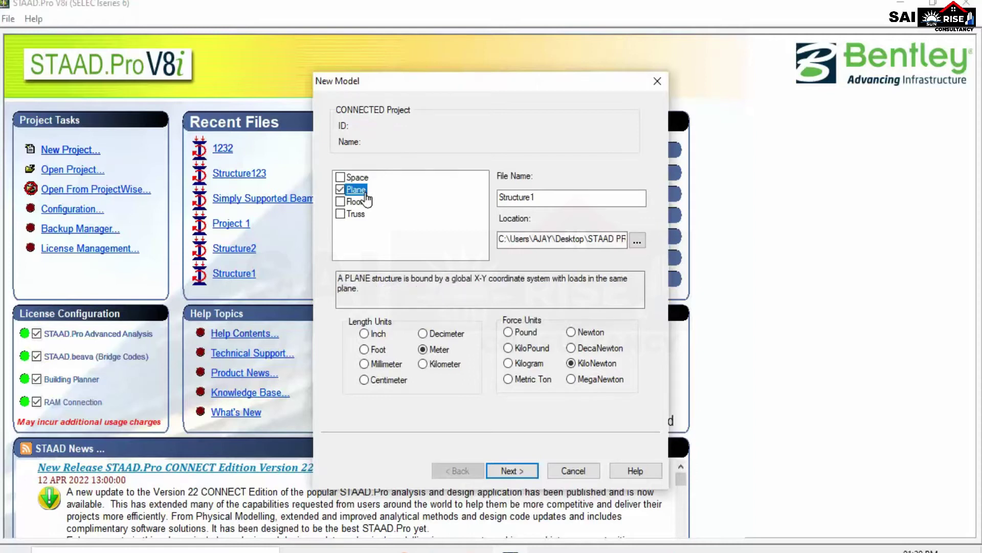
pyautogui.click(357, 201)
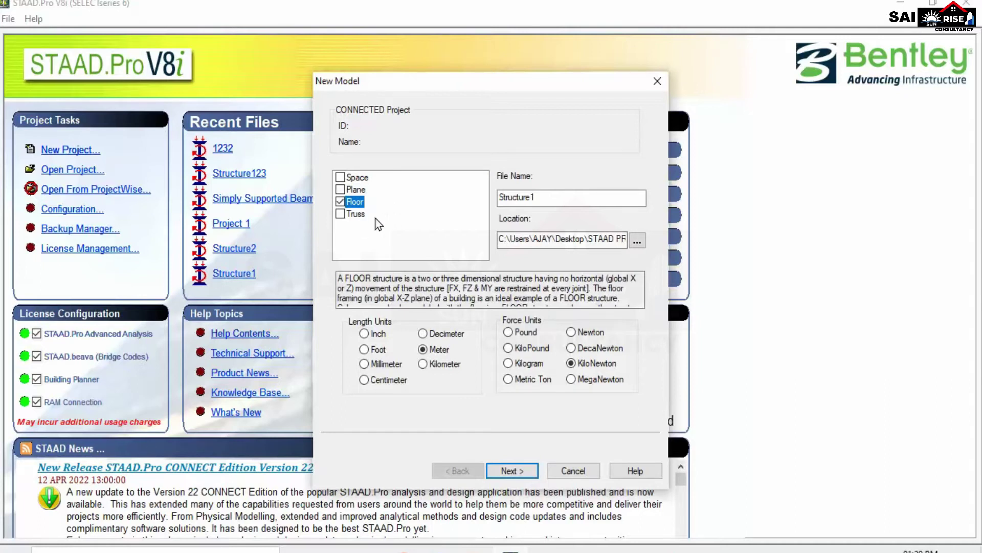
pyautogui.click(358, 214)
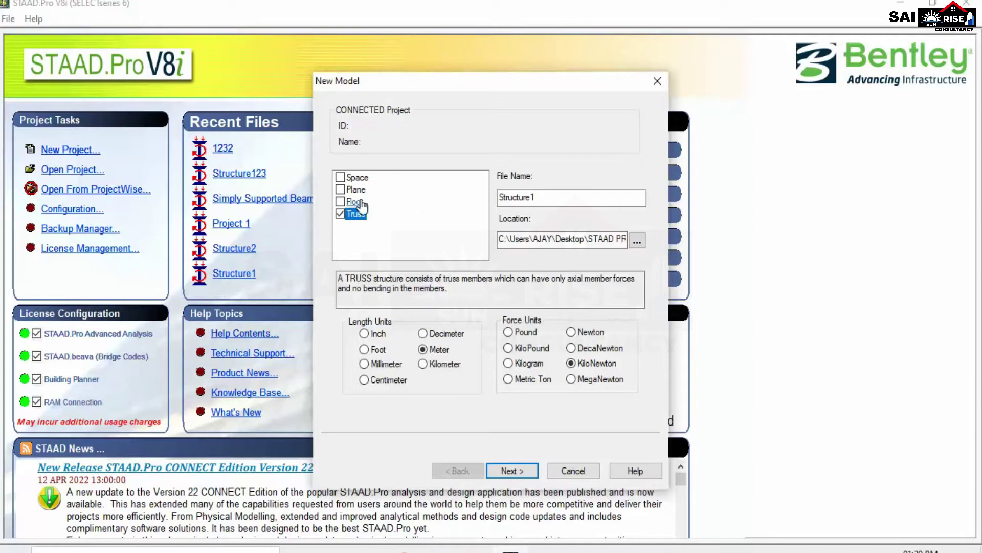
pyautogui.click(356, 177)
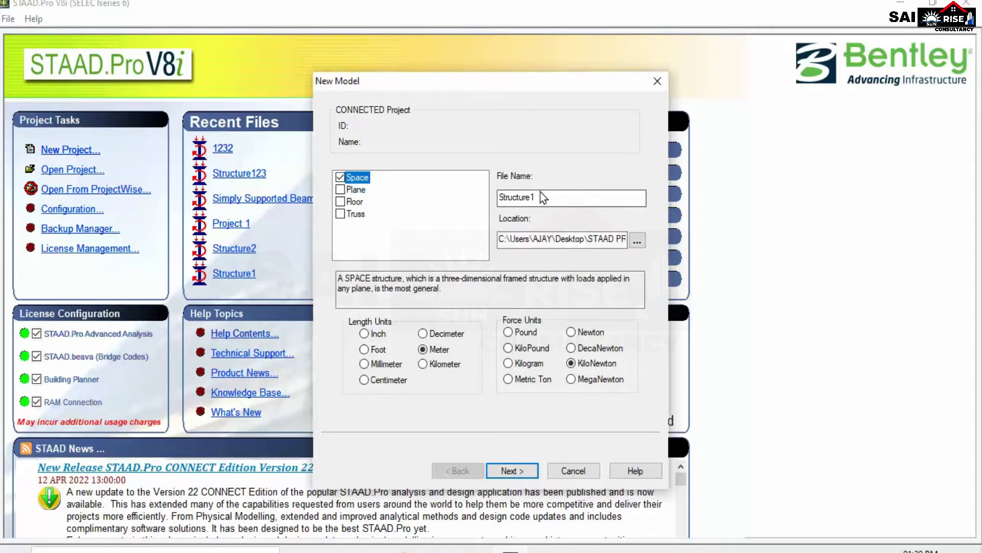
pyautogui.doubleClick(573, 198)
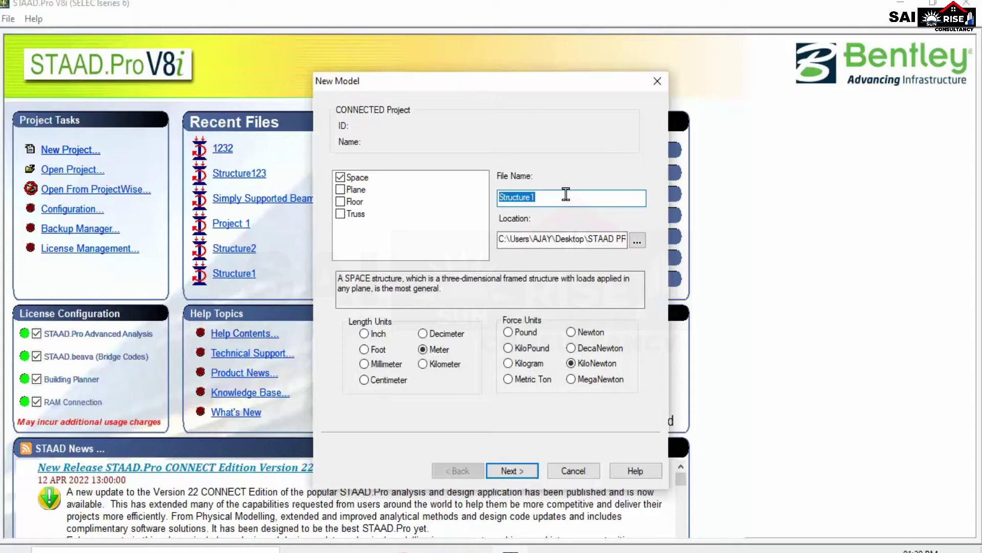
pyautogui.write('Intro')
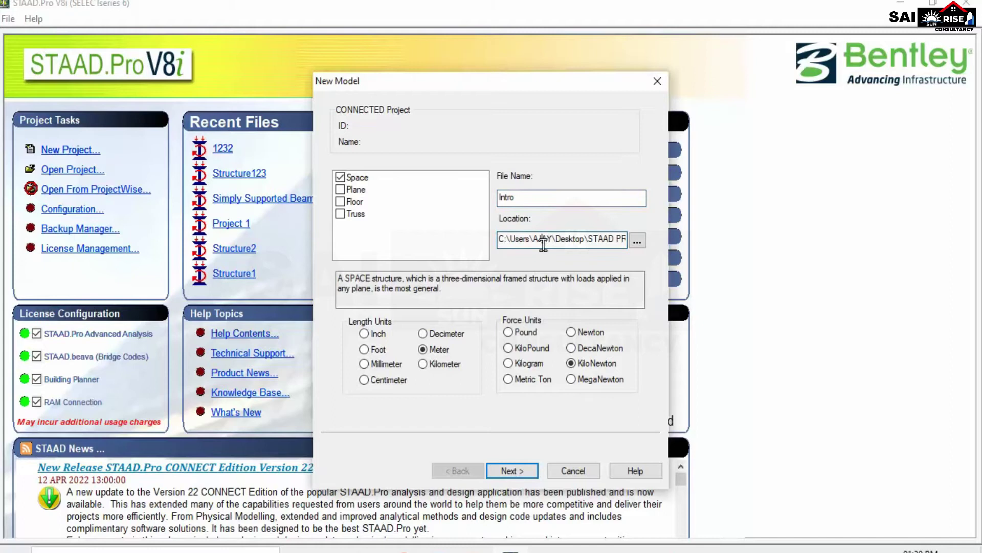
# - Set the model's location to the STAAD PRO folder on the Desktop and create the model with Add Beam as the starting mode
pyautogui.click(637, 241)
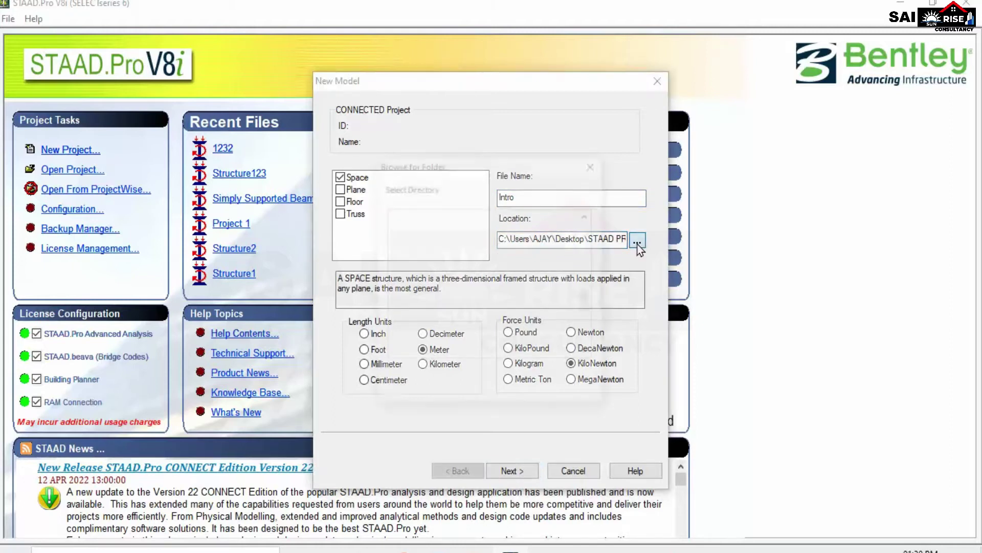
pyautogui.moveTo(509, 161); pyautogui.dragTo(497, 126)
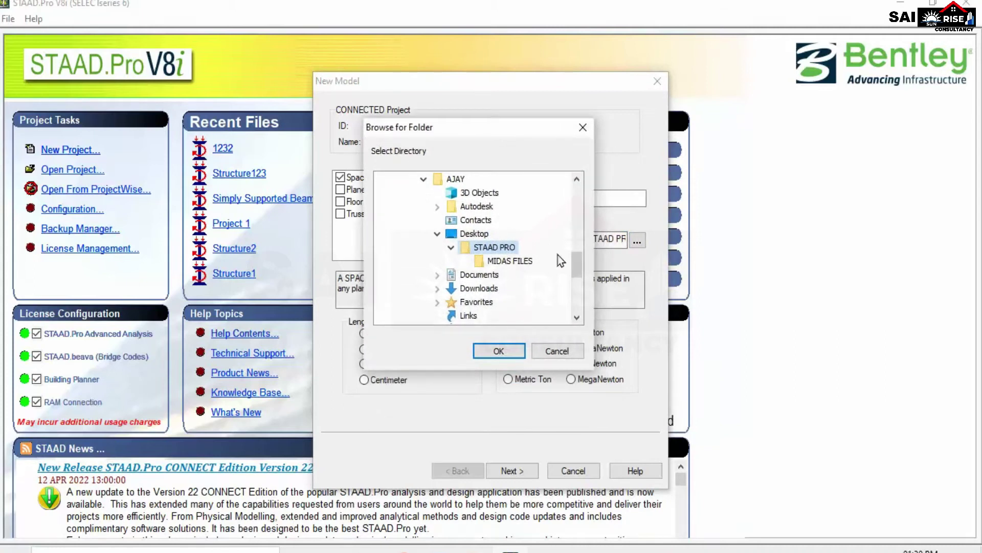
pyautogui.scroll(-1, 578, 271)
pyautogui.moveTo(577, 268)
pyautogui.mouseDown()
pyautogui.moveTo(576, 278)
pyautogui.moveTo(577, 254)
pyautogui.mouseUp()
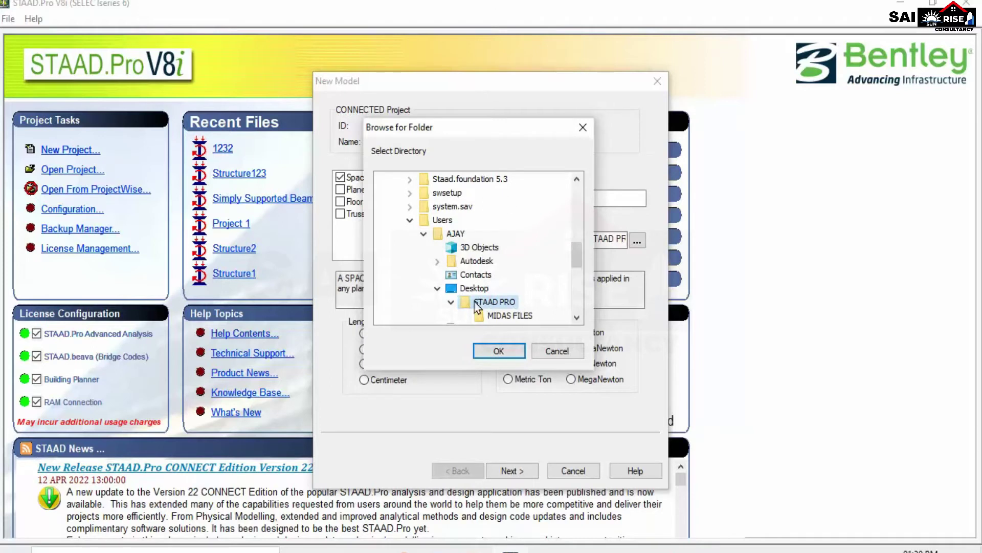
pyautogui.click(499, 349)
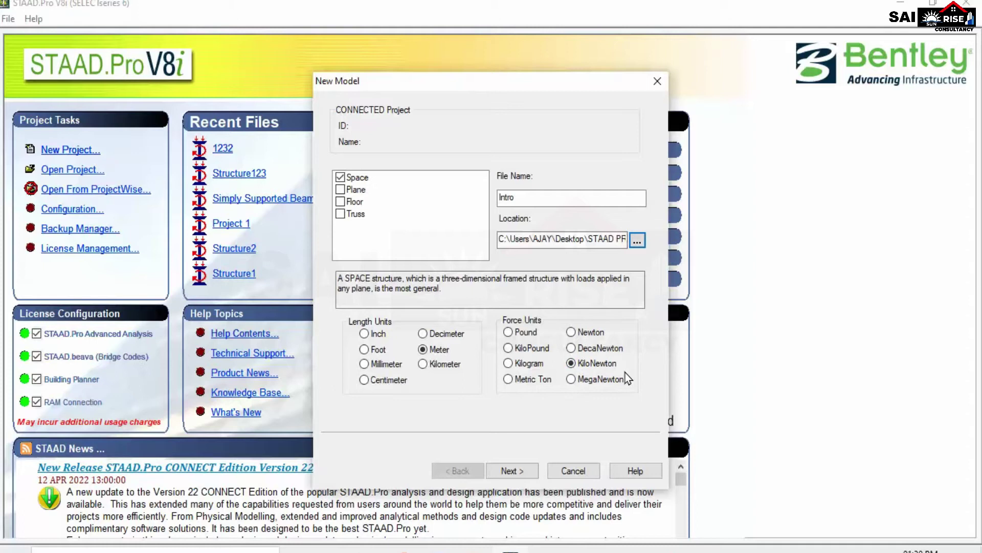
pyautogui.click(517, 471)
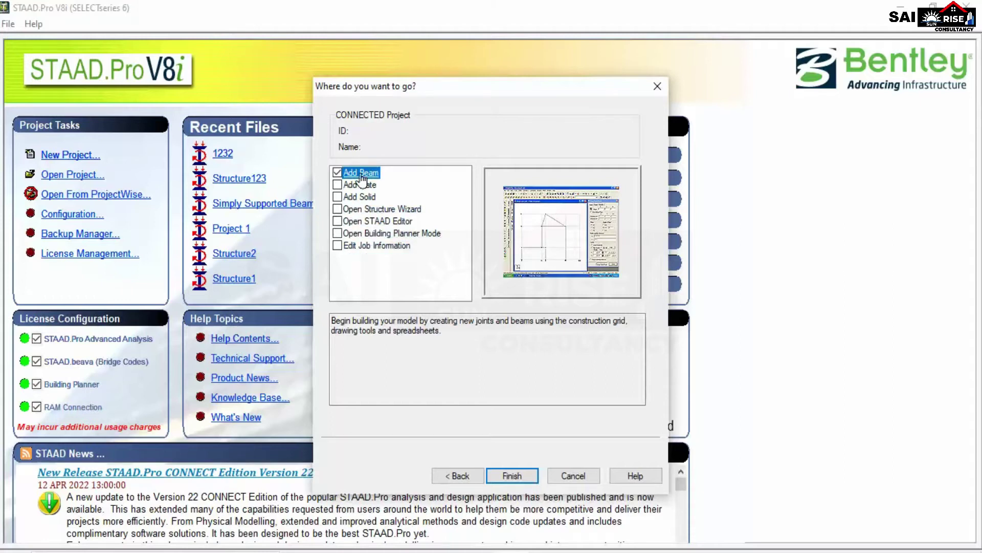
pyautogui.click(512, 475)
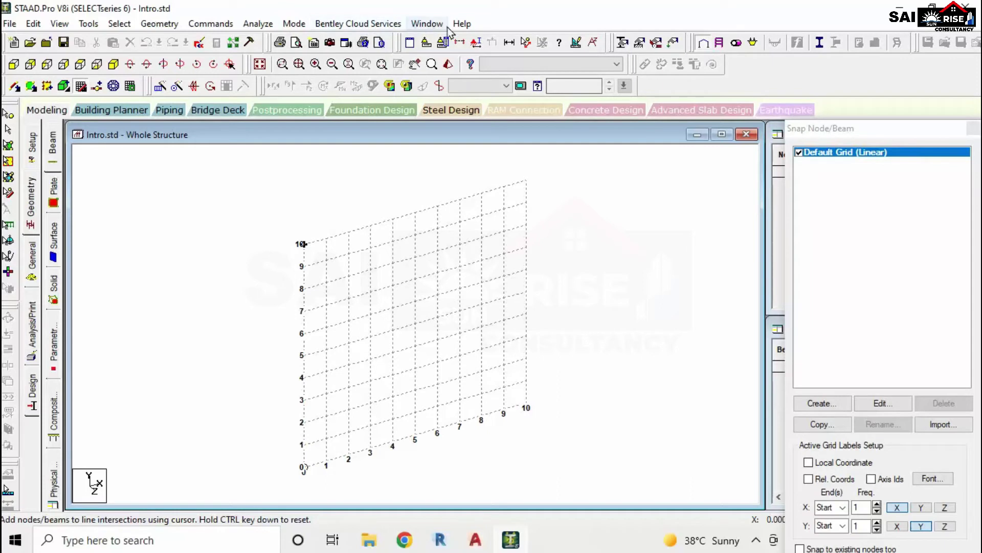
pyautogui.click(88, 23)
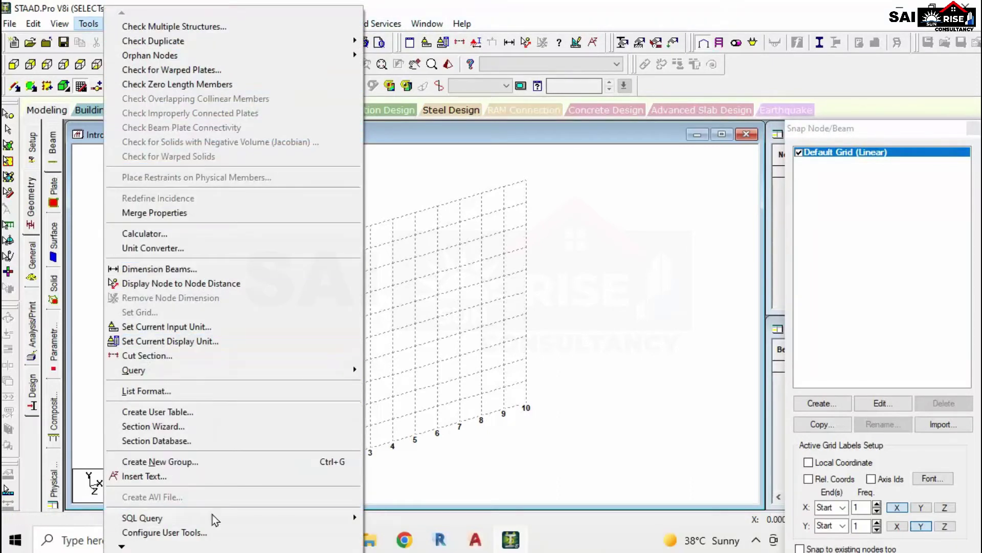
pyautogui.click(376, 159)
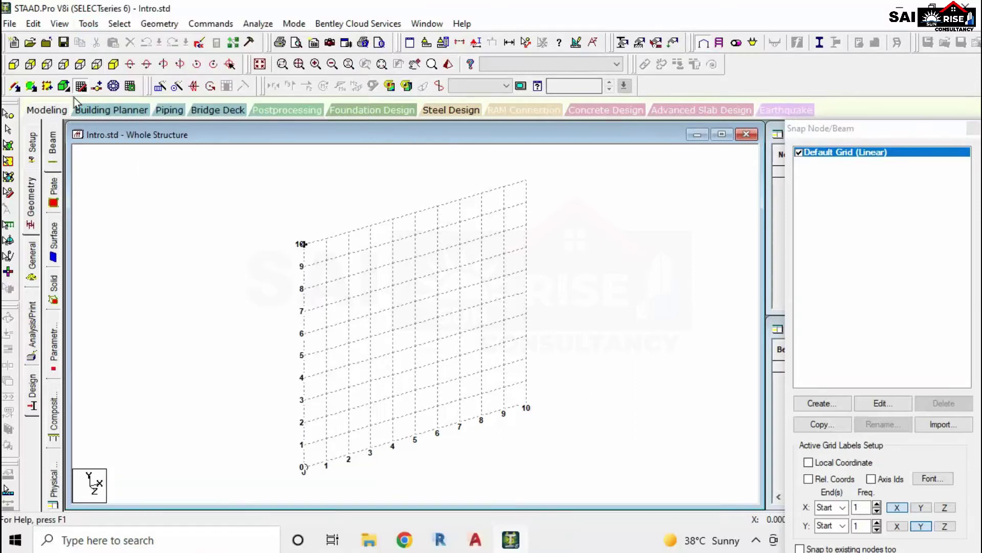
pyautogui.click(59, 24)
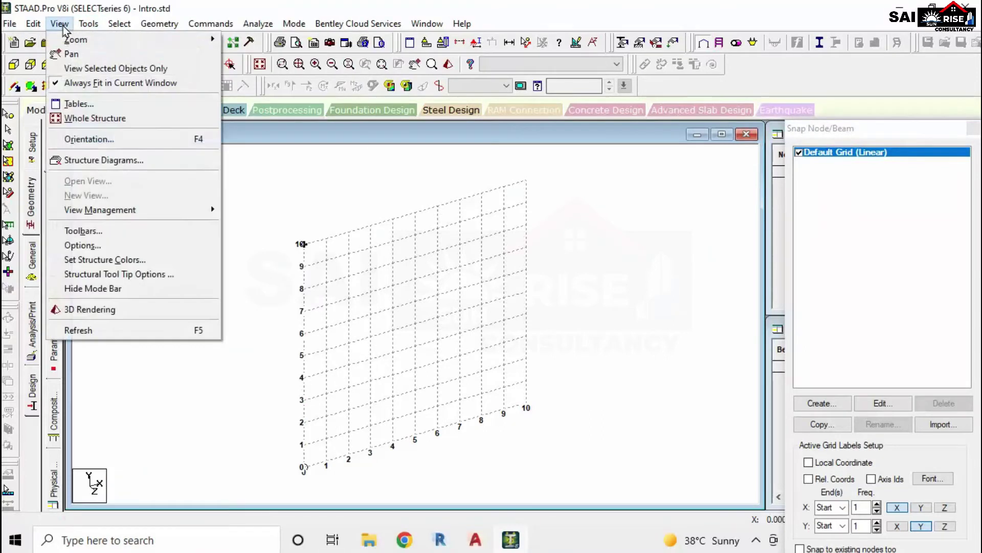
pyautogui.click(283, 140)
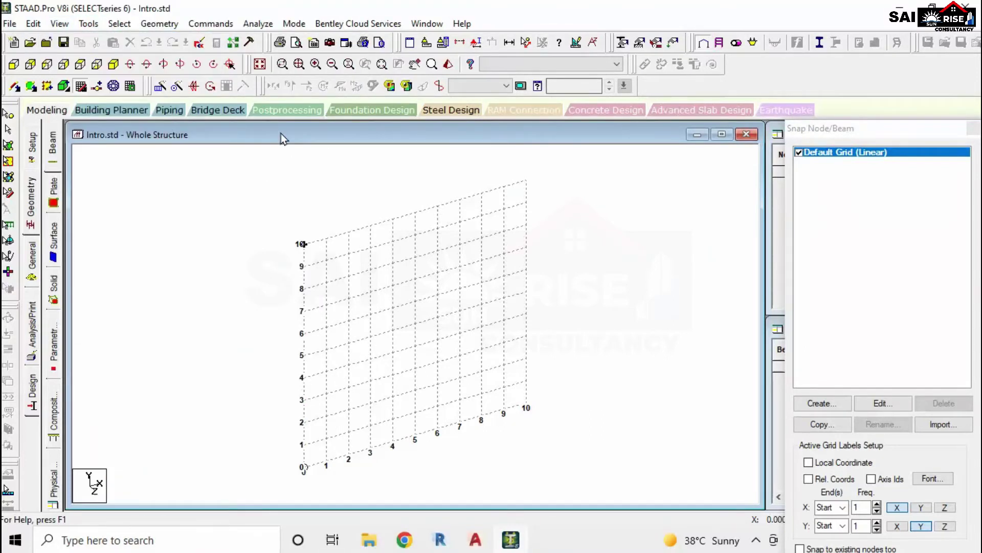
pyautogui.click(159, 23)
pyautogui.click(364, 135)
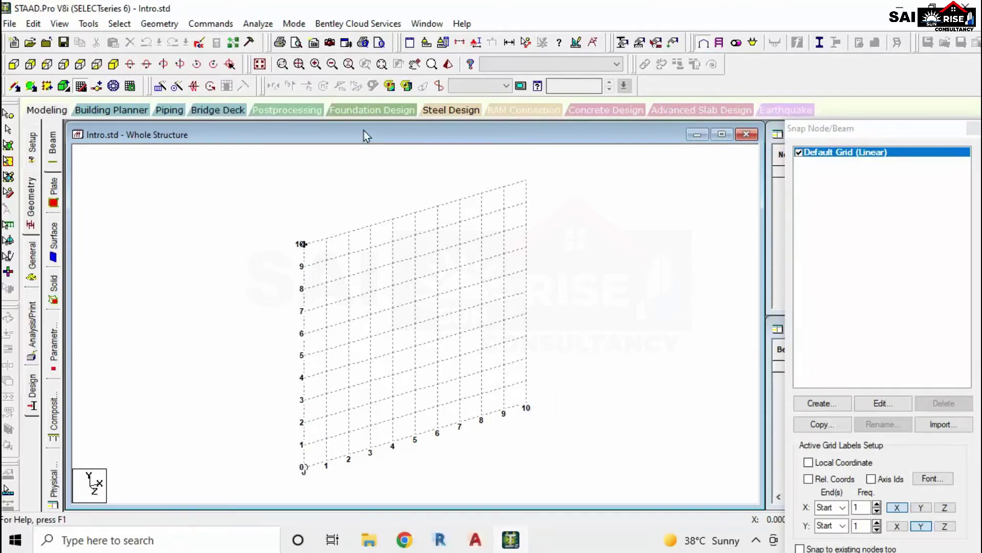
pyautogui.click(294, 24)
pyautogui.click(472, 134)
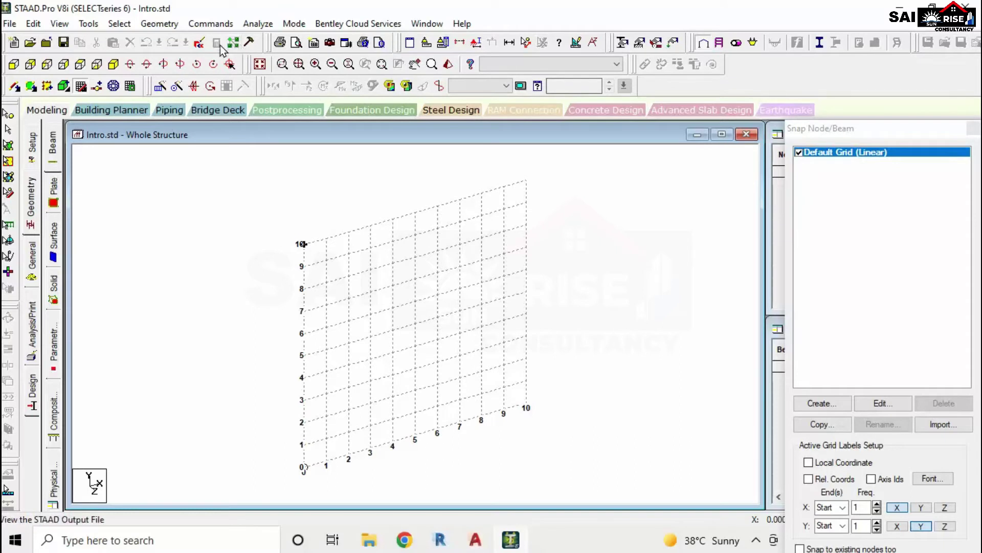
pyautogui.click(164, 24)
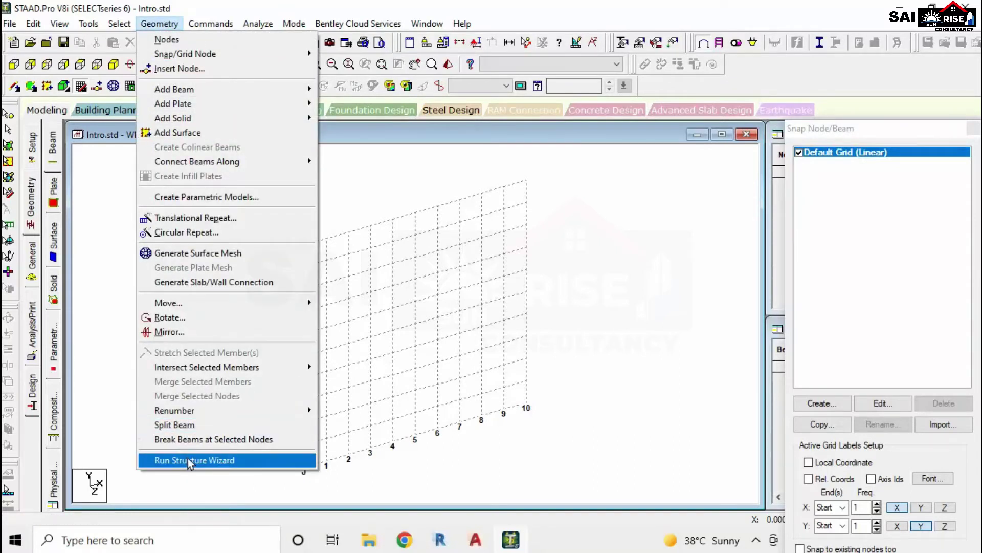
pyautogui.click(378, 134)
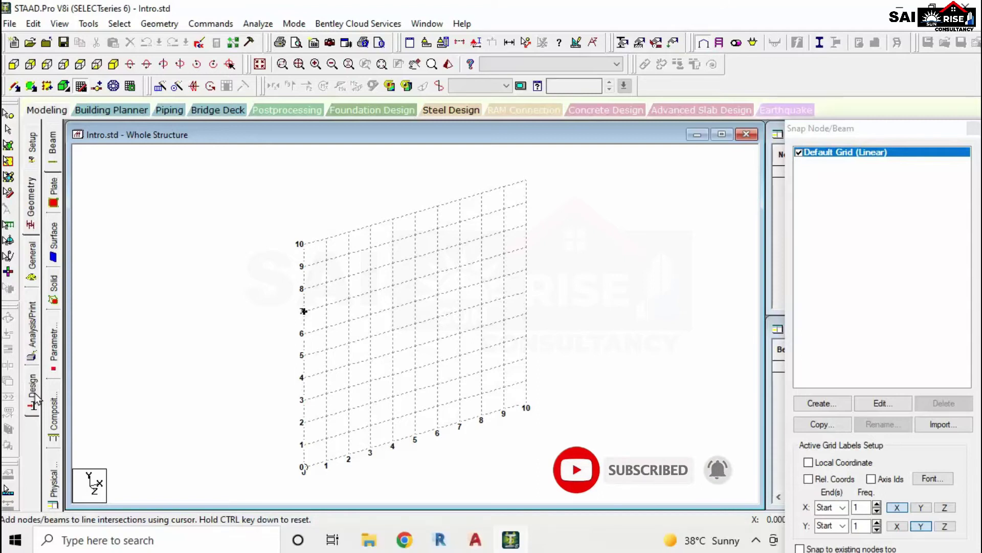
# - Examine the job information setup and the geometry modelling modes for surfaces, solids, parametric models and beams
pyautogui.click(33, 147)
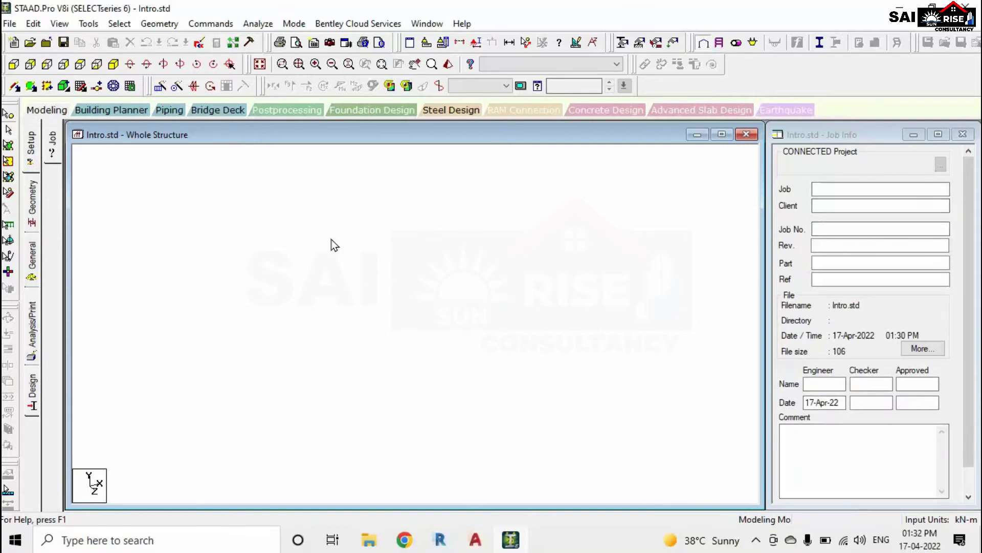
pyautogui.click(34, 204)
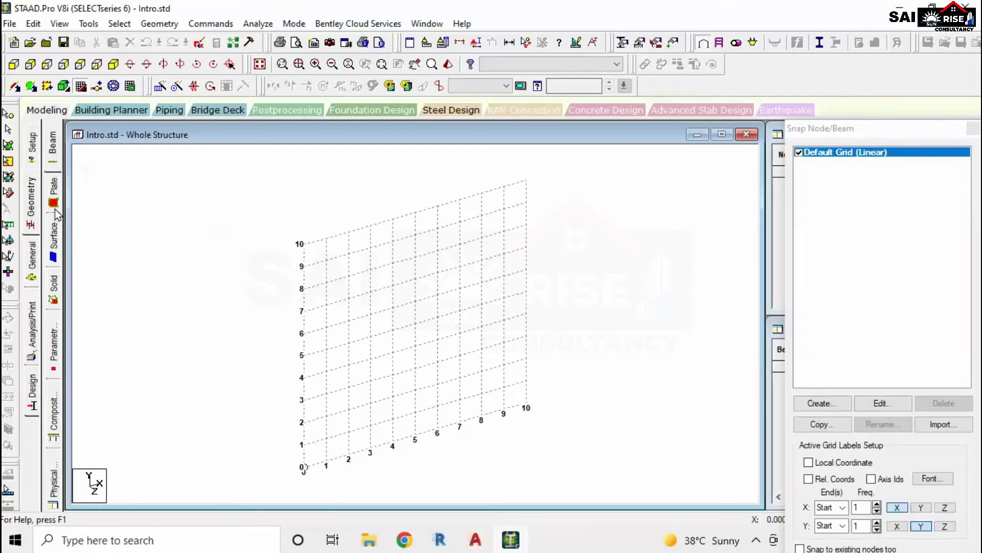
pyautogui.click(55, 253)
pyautogui.click(53, 287)
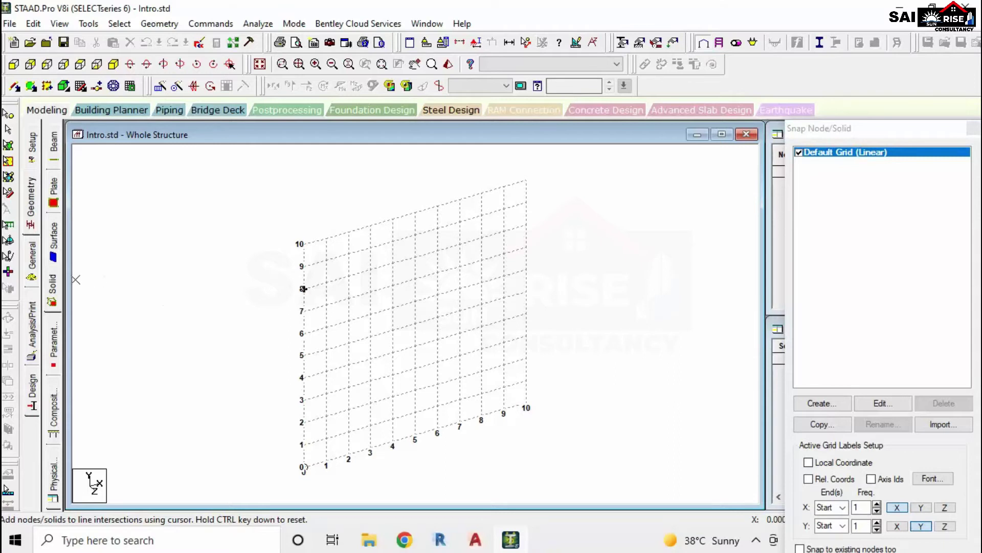
pyautogui.click(55, 340)
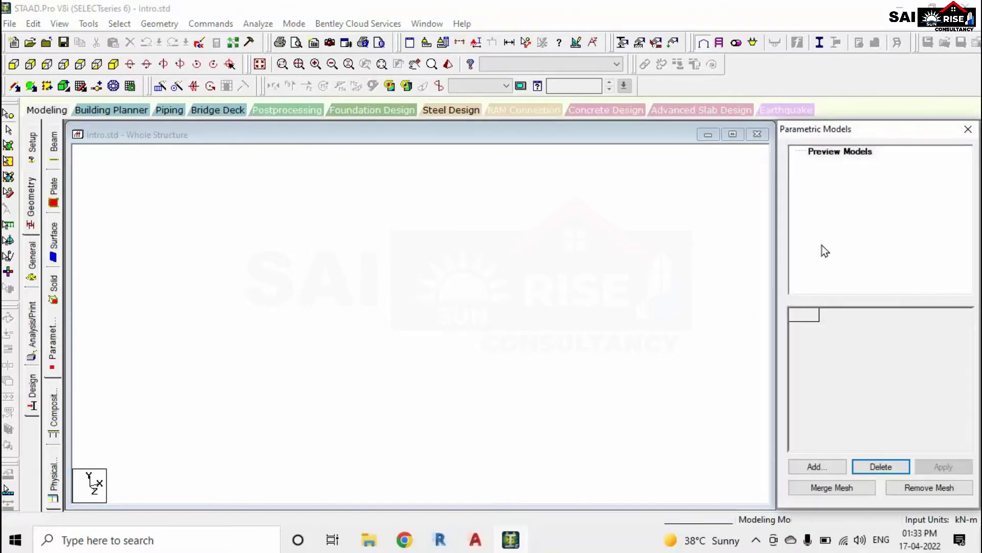
pyautogui.click(55, 144)
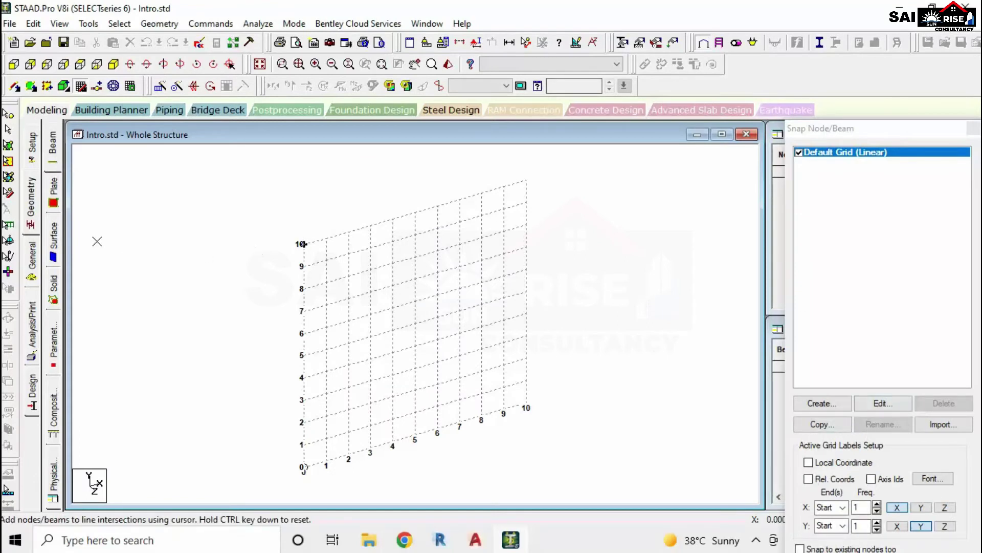
# - Examine the section property, load definition and analysis command settings without adding any command
pyautogui.click(32, 262)
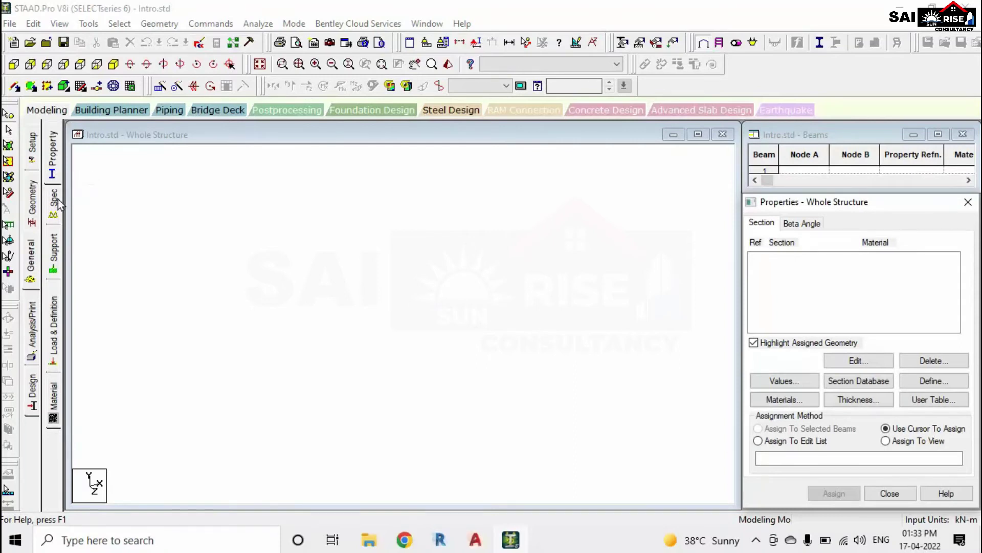
pyautogui.click(53, 318)
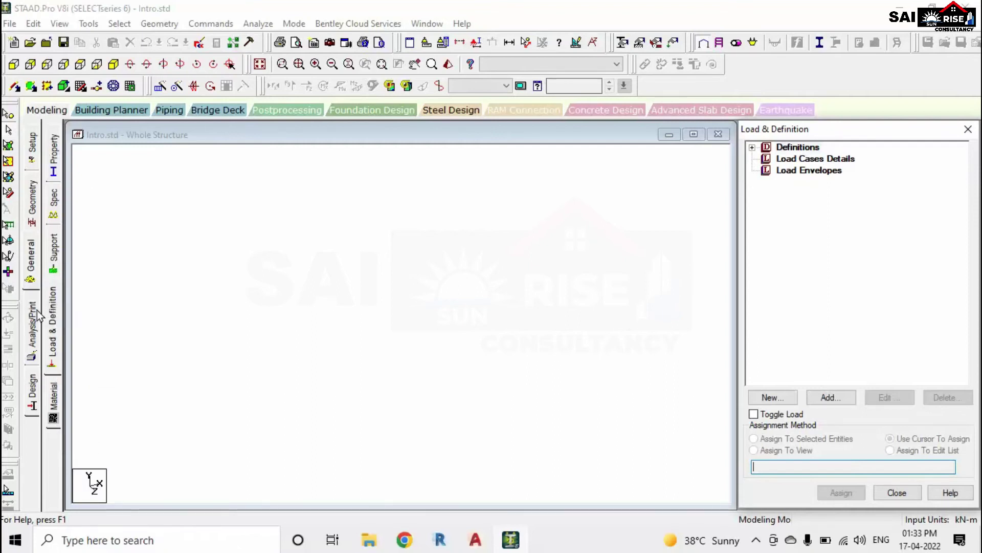
pyautogui.click(33, 323)
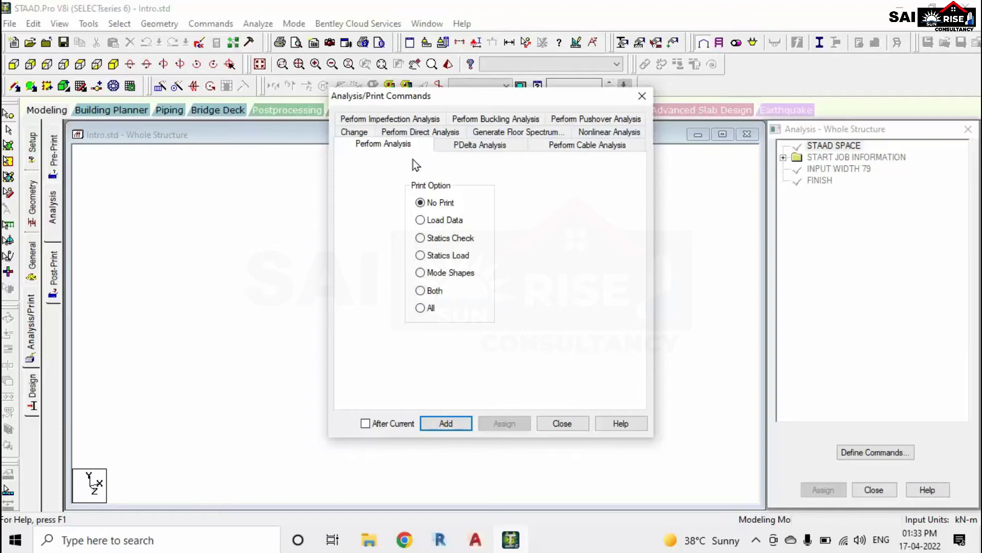
pyautogui.click(579, 428)
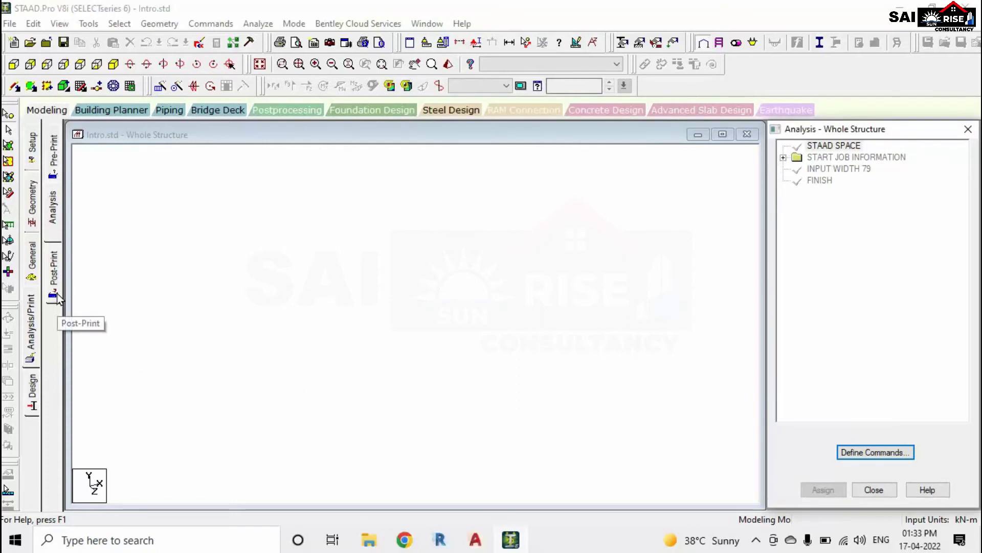
# - Examine the steel, concrete, aluminum and shearwall design settings, including the available steel and concrete design codes
pyautogui.click(33, 398)
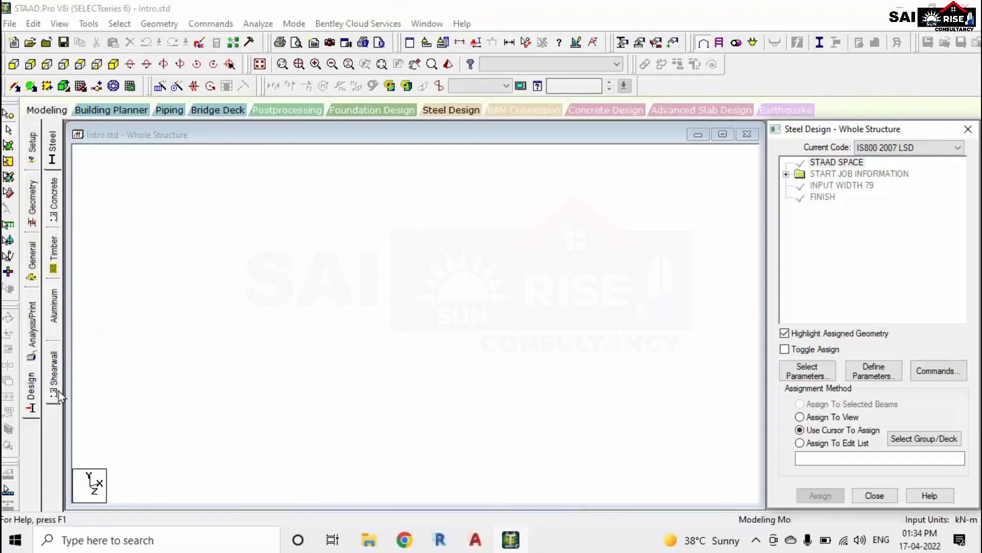
pyautogui.click(59, 160)
pyautogui.click(928, 148)
pyautogui.click(928, 148)
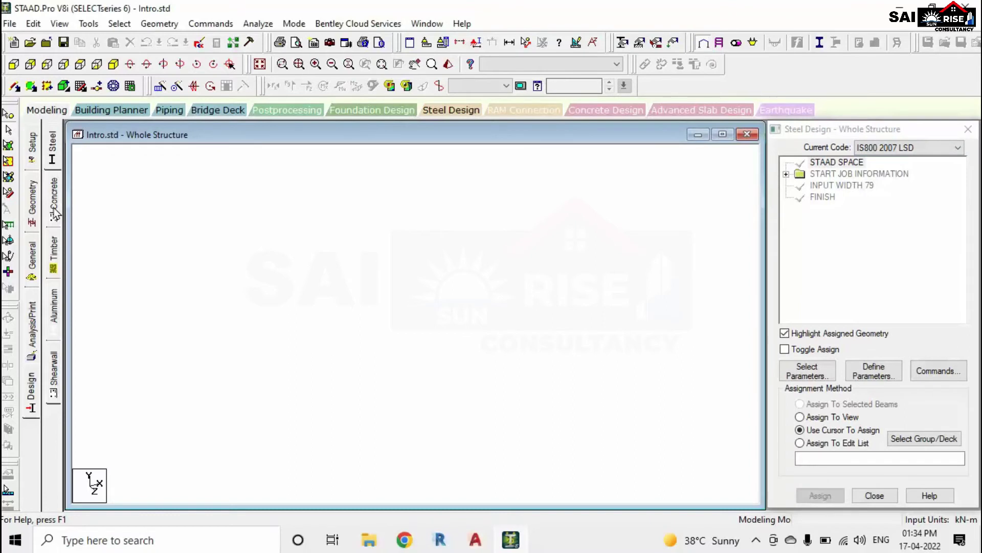
pyautogui.click(54, 208)
pyautogui.click(923, 148)
pyautogui.click(923, 149)
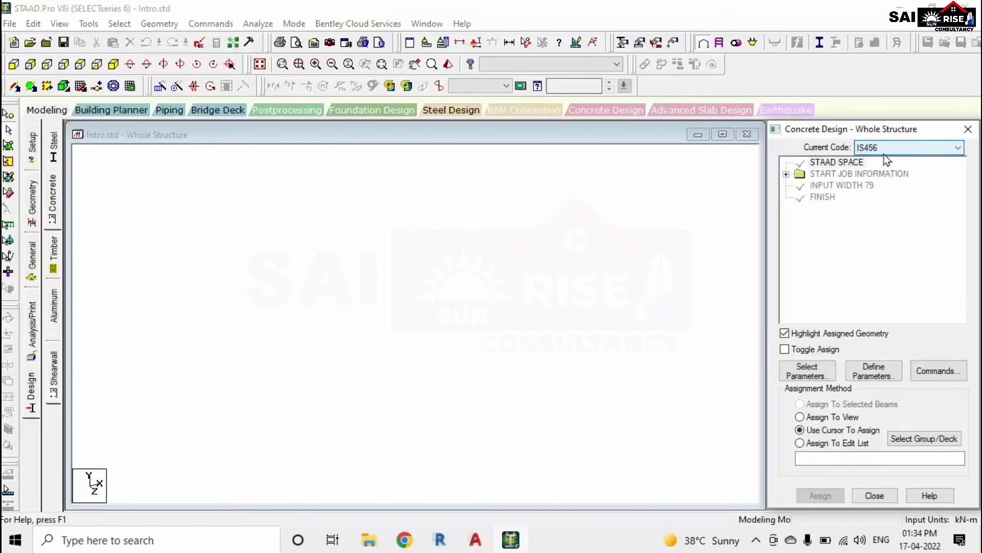
pyautogui.click(923, 152)
pyautogui.click(922, 149)
pyautogui.click(55, 310)
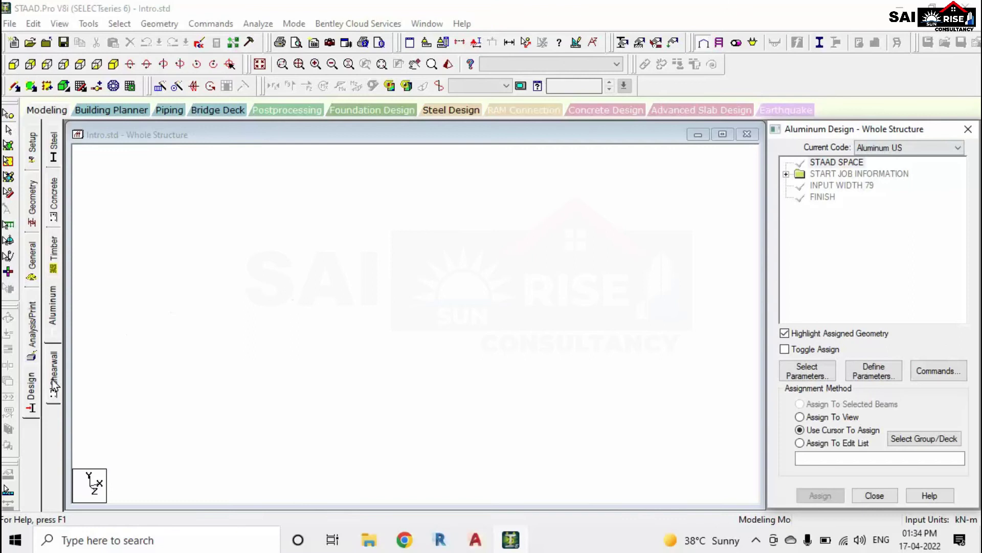
pyautogui.click(54, 382)
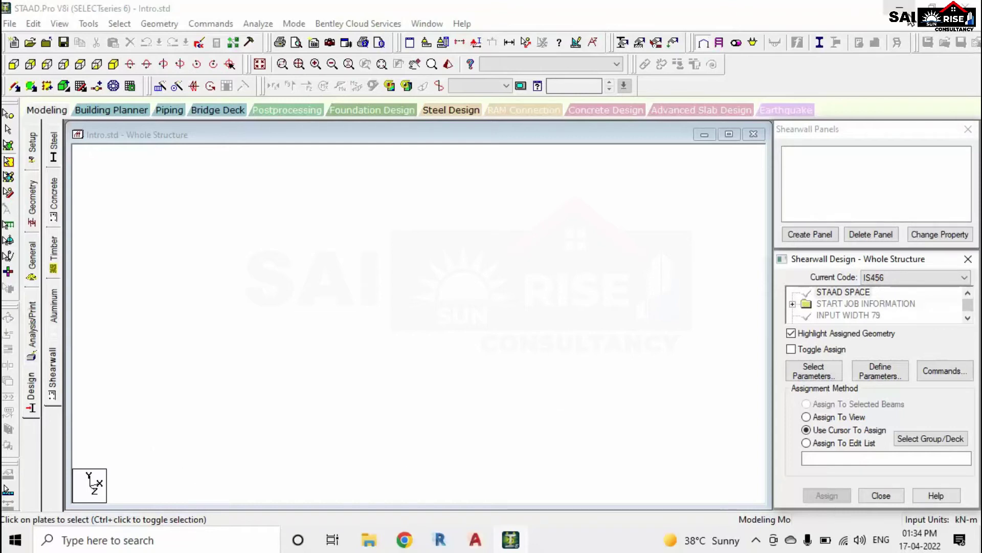
# - Close the Intro model and set the default base unit to Metric in the program configuration
pyautogui.click(966, 7)
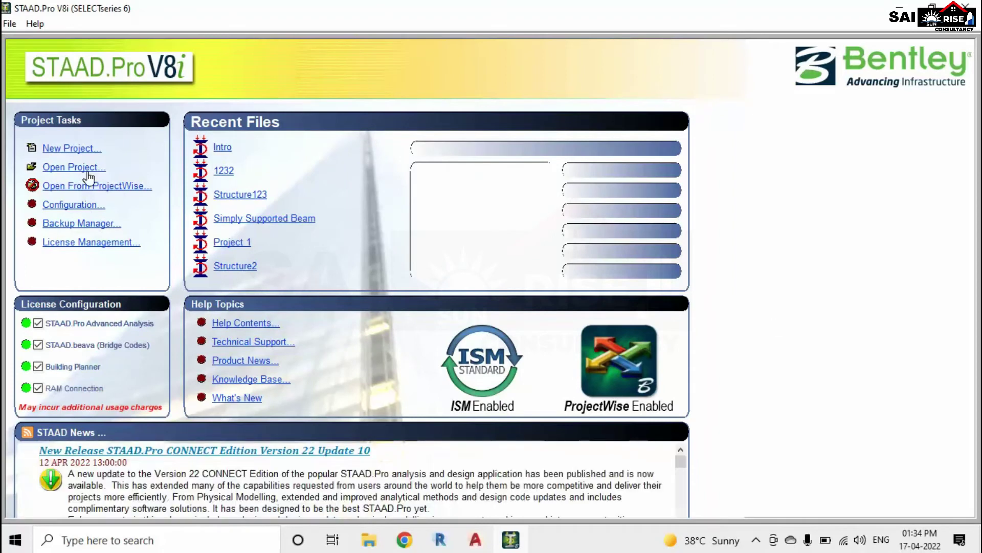
pyautogui.click(80, 206)
pyautogui.moveTo(477, 88); pyautogui.dragTo(471, 69)
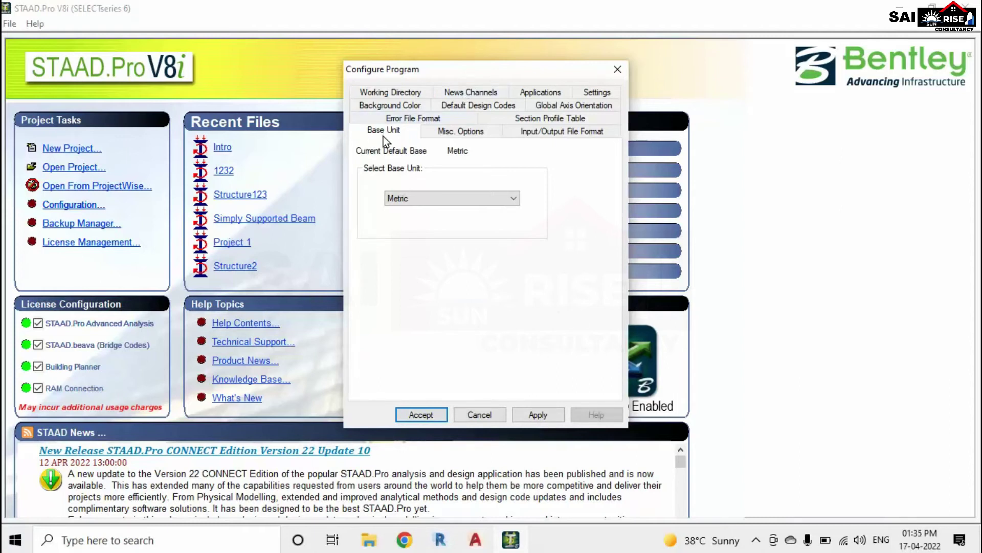
pyautogui.click(433, 198)
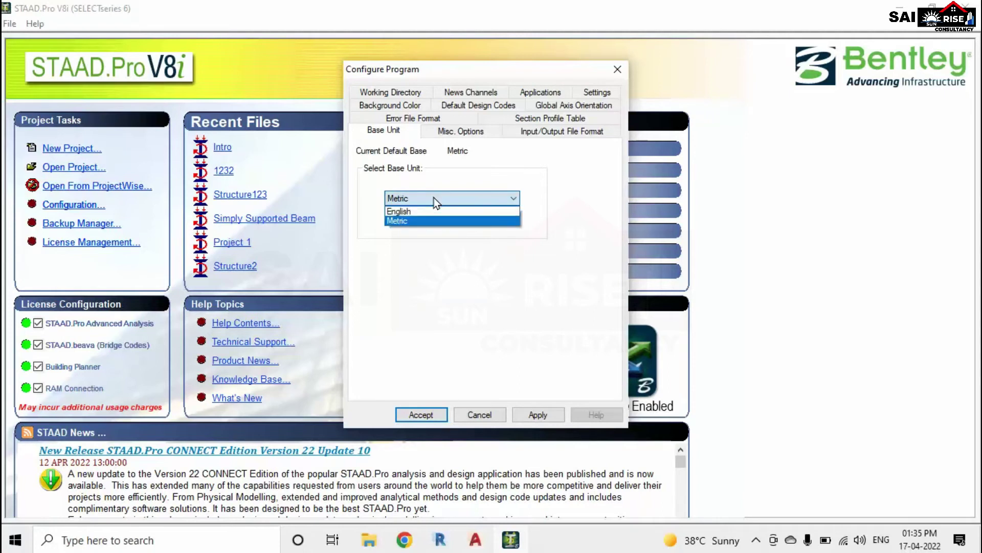
pyautogui.click(434, 198)
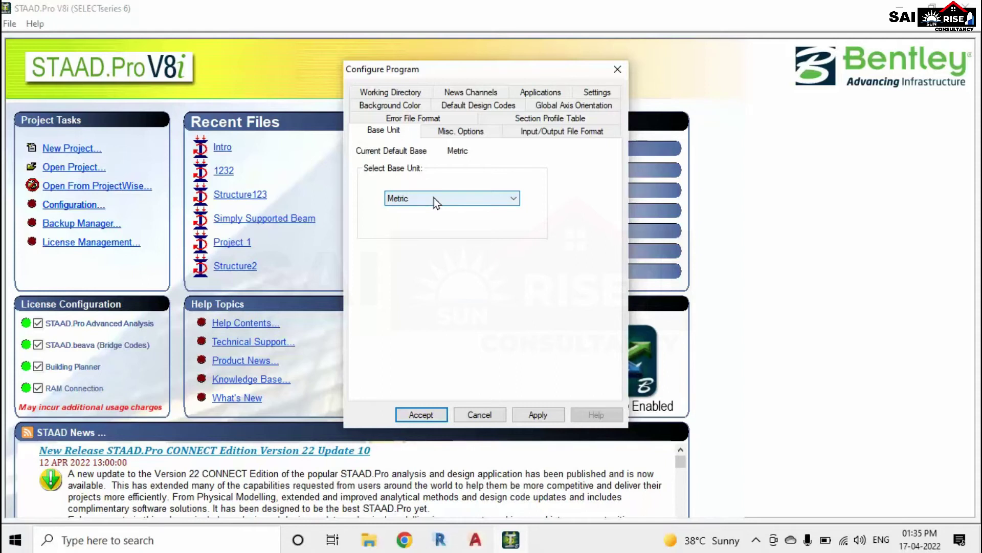
pyautogui.click(434, 197)
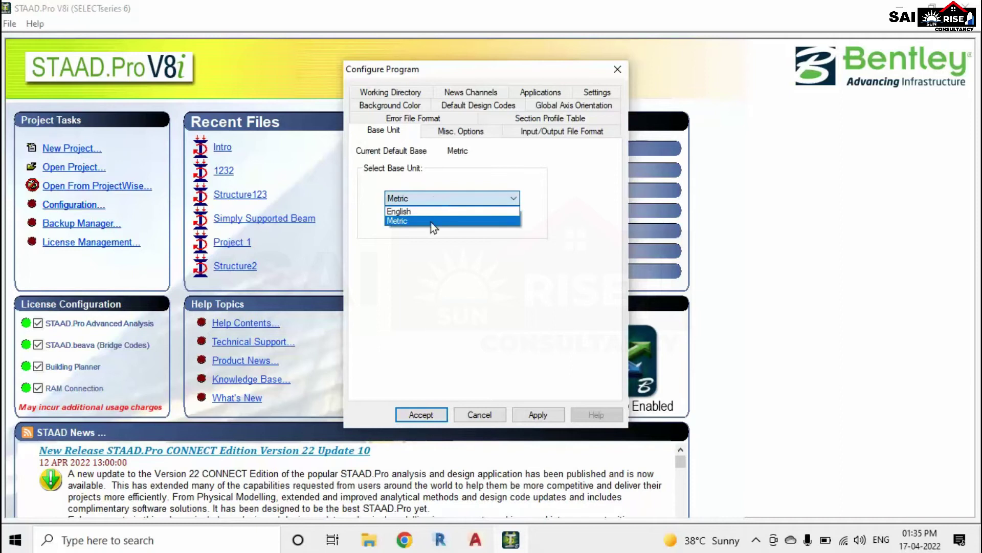
pyautogui.click(431, 221)
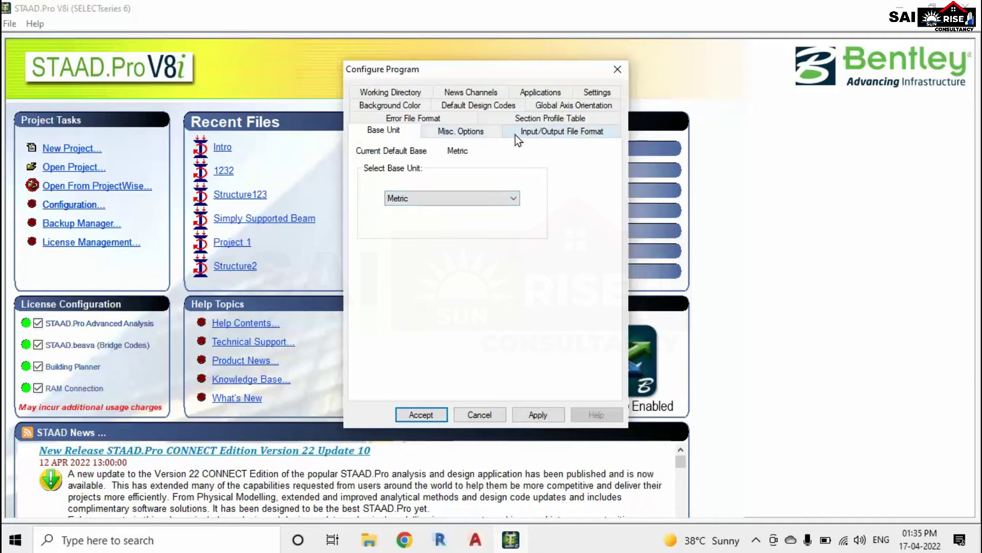
# - Set the default steel design code to IS800 2007 LSD and the default concrete design code to IS456
pyautogui.click(468, 106)
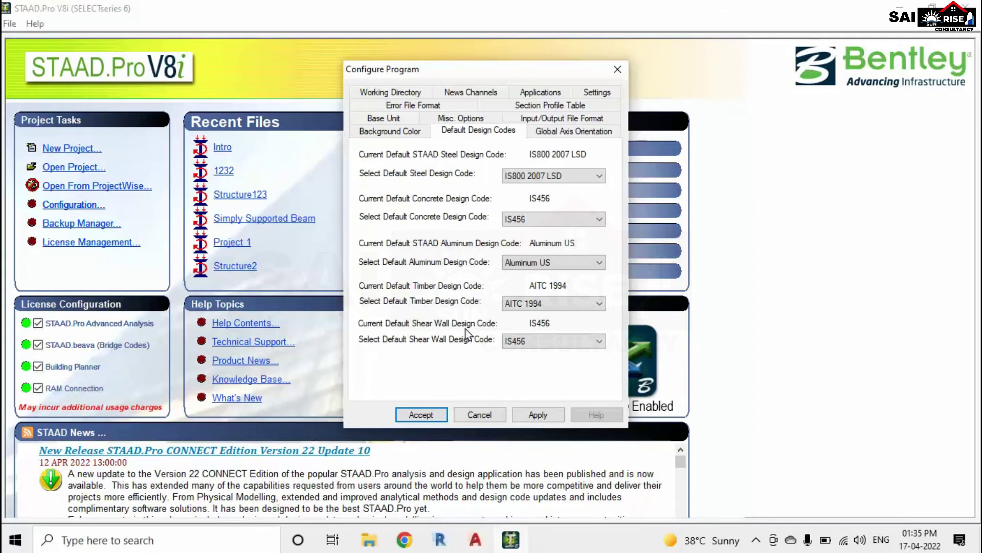
pyautogui.click(562, 177)
pyautogui.click(563, 177)
pyautogui.click(594, 175)
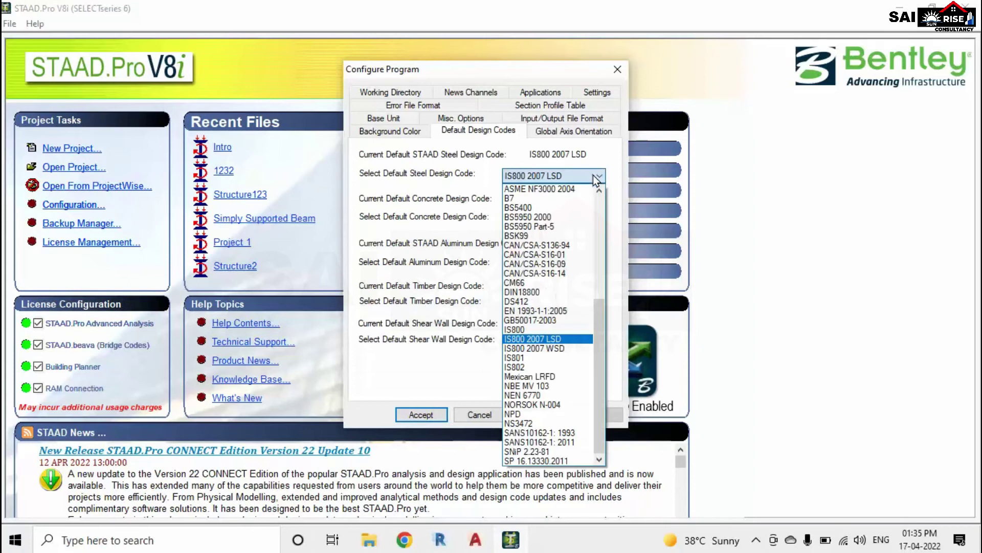
pyautogui.click(542, 339)
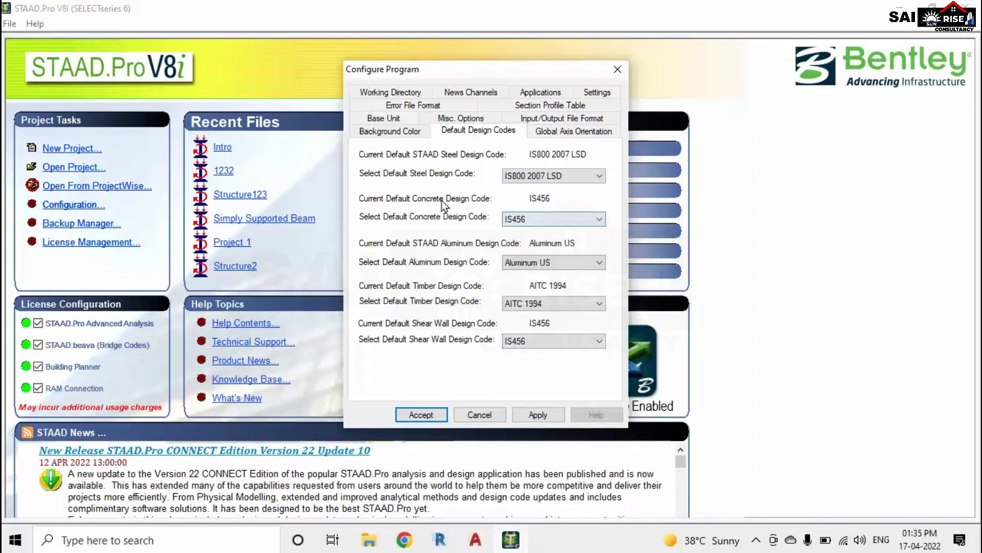
pyautogui.click(598, 220)
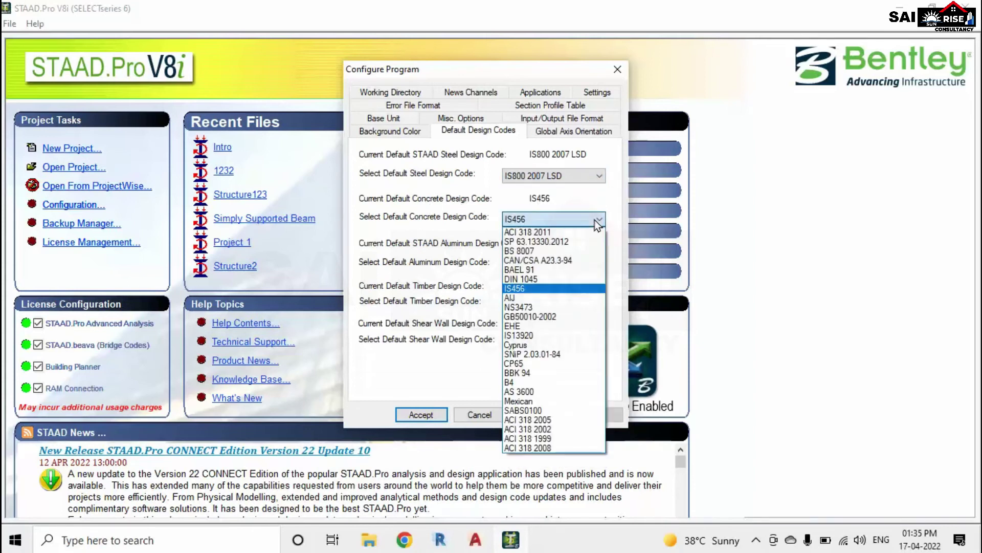
pyautogui.click(522, 288)
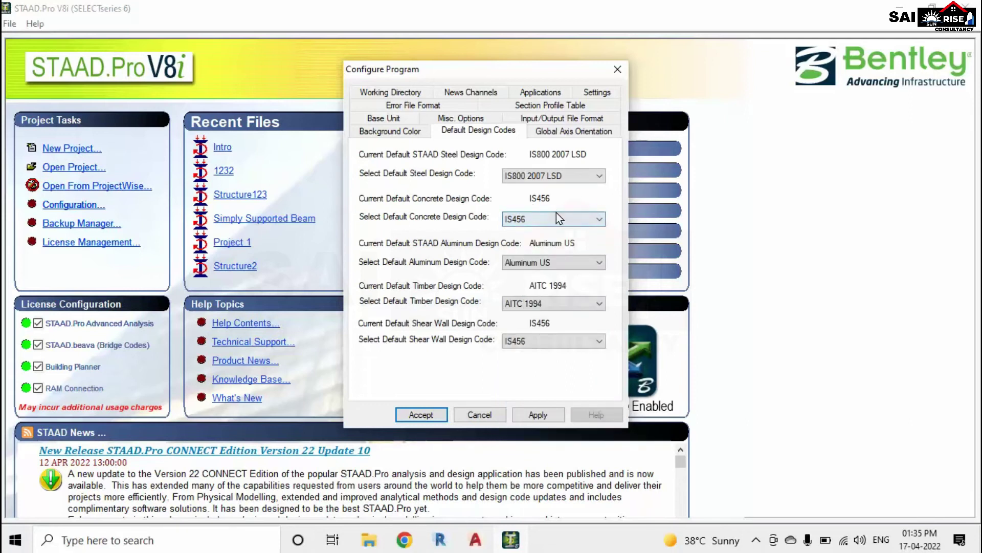
# - Set the default aluminum, timber and shear wall design codes to Aluminum US, AITC 1994 and IS456
pyautogui.click(598, 262)
pyautogui.click(537, 278)
pyautogui.click(549, 305)
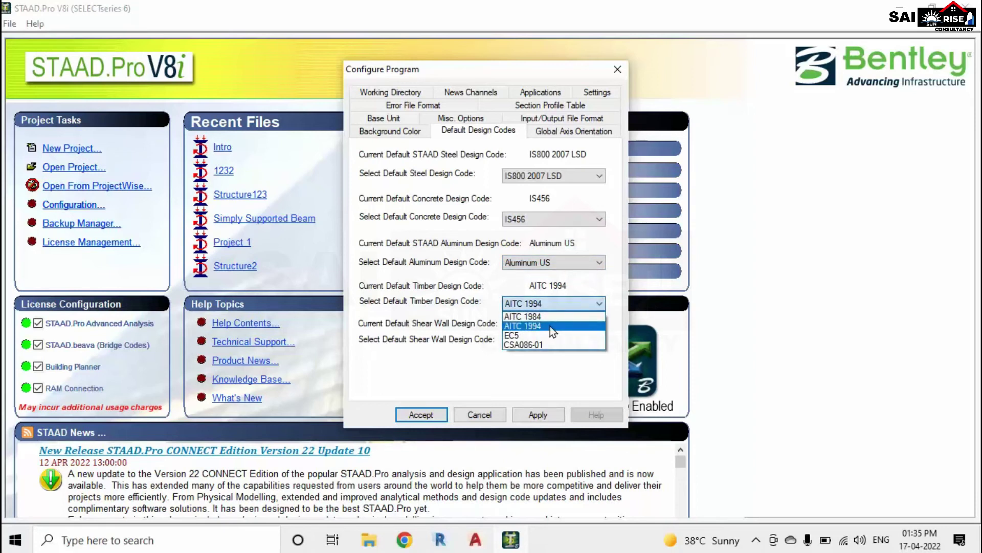
pyautogui.click(550, 327)
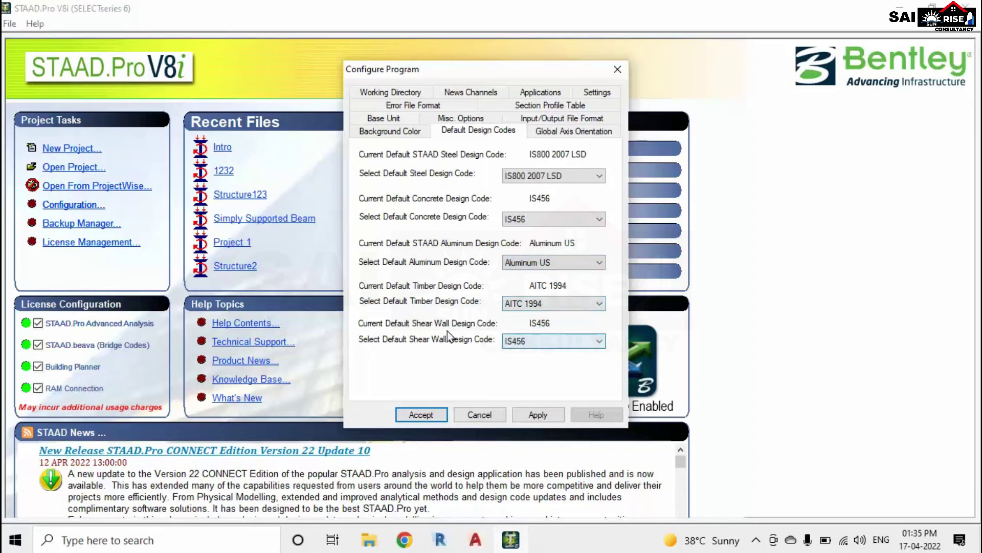
pyautogui.click(558, 342)
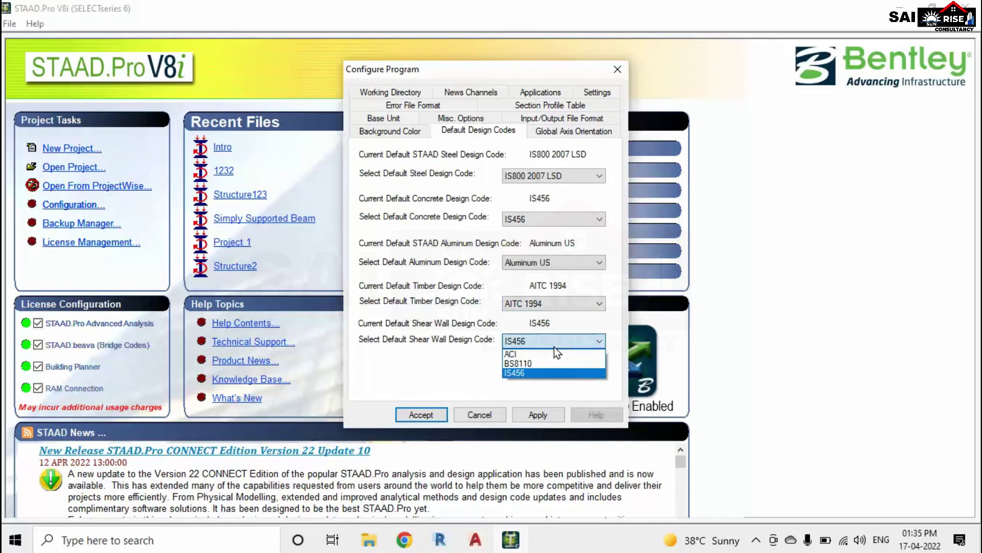
pyautogui.click(524, 373)
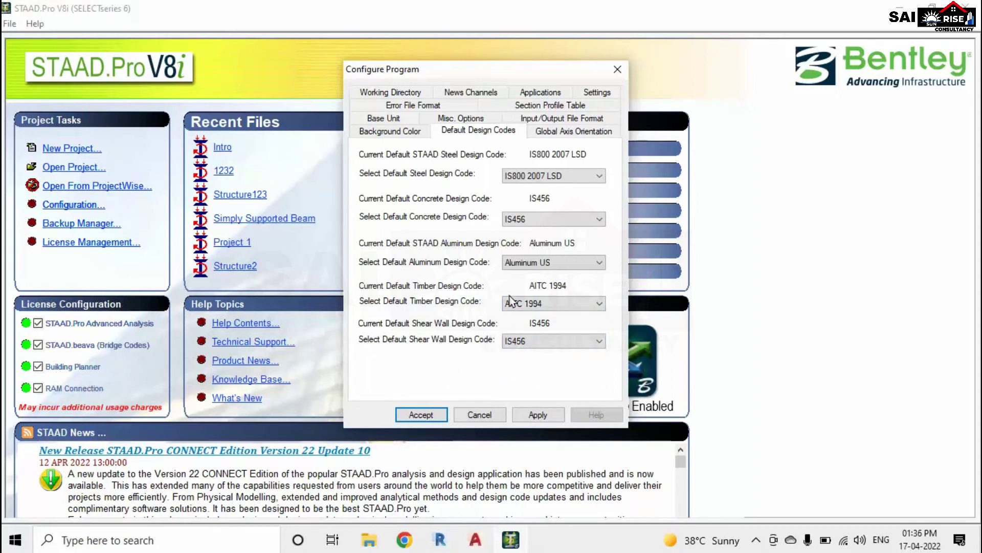
# - Review the available default aluminum and timber design codes, keeping Aluminum US and AITC 1994
pyautogui.click(557, 262)
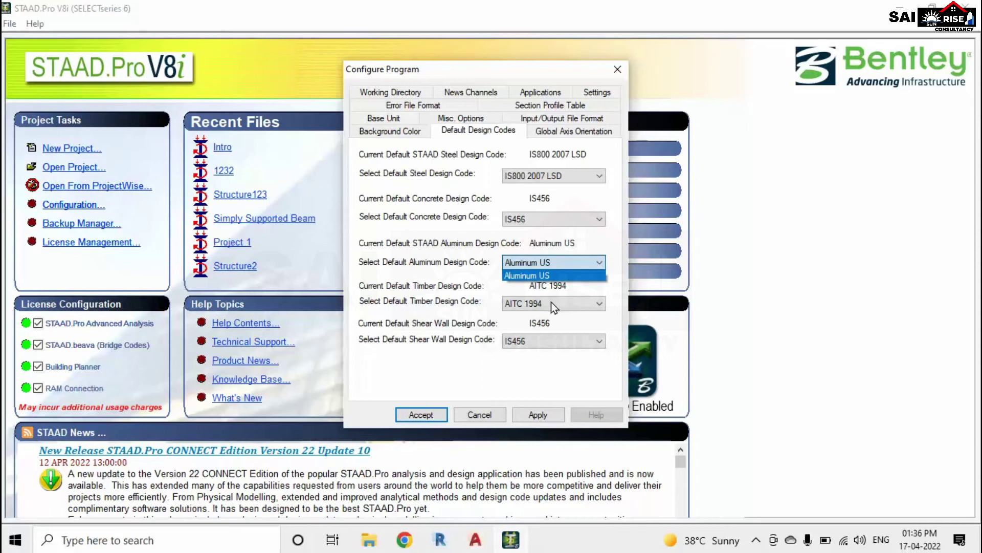
pyautogui.click(527, 275)
pyautogui.click(561, 304)
pyautogui.click(562, 303)
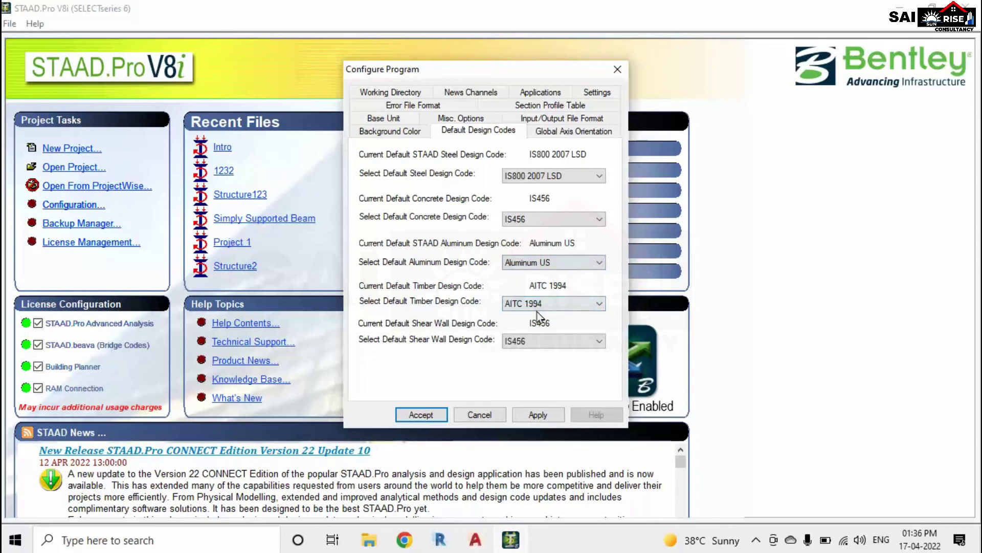
pyautogui.click(572, 262)
pyautogui.click(571, 263)
pyautogui.click(567, 262)
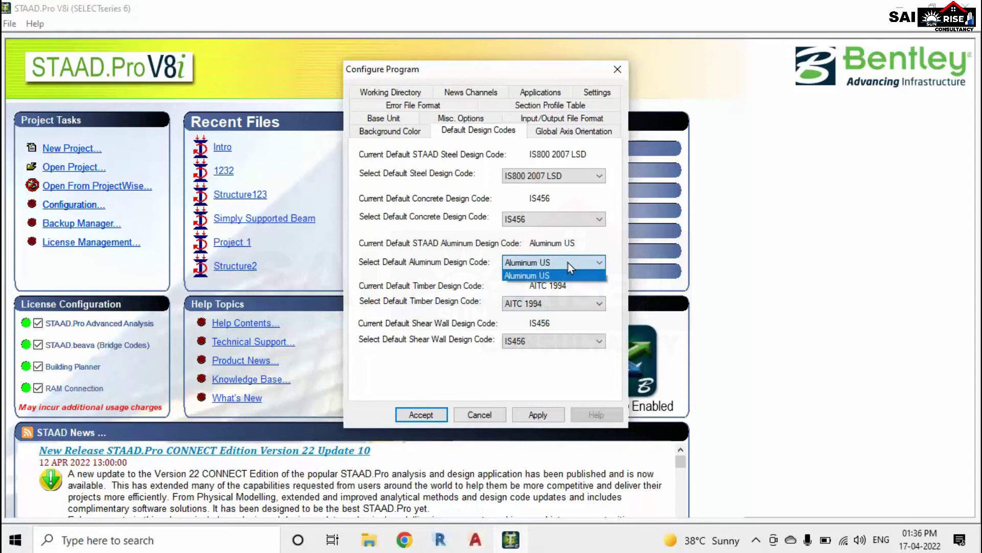
pyautogui.click(568, 262)
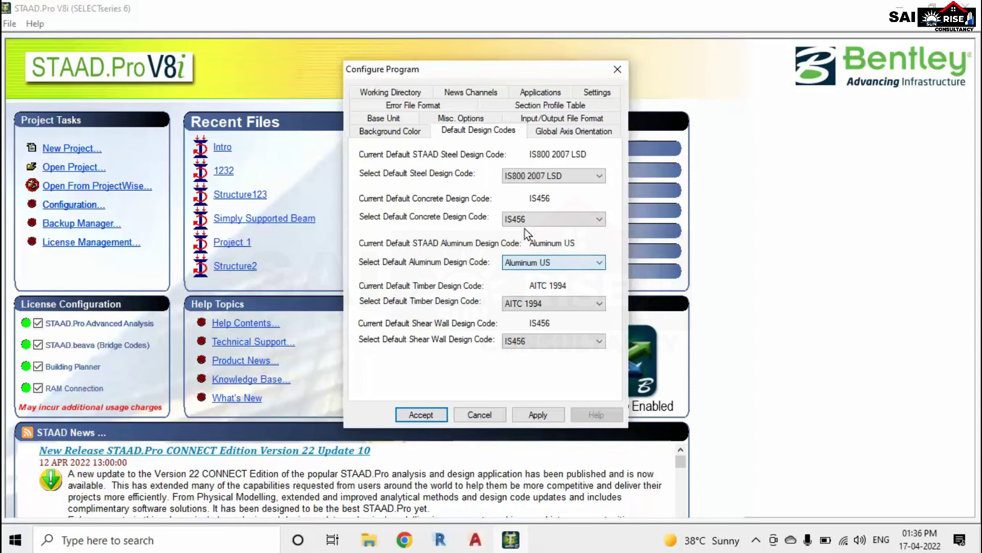
pyautogui.click(564, 261)
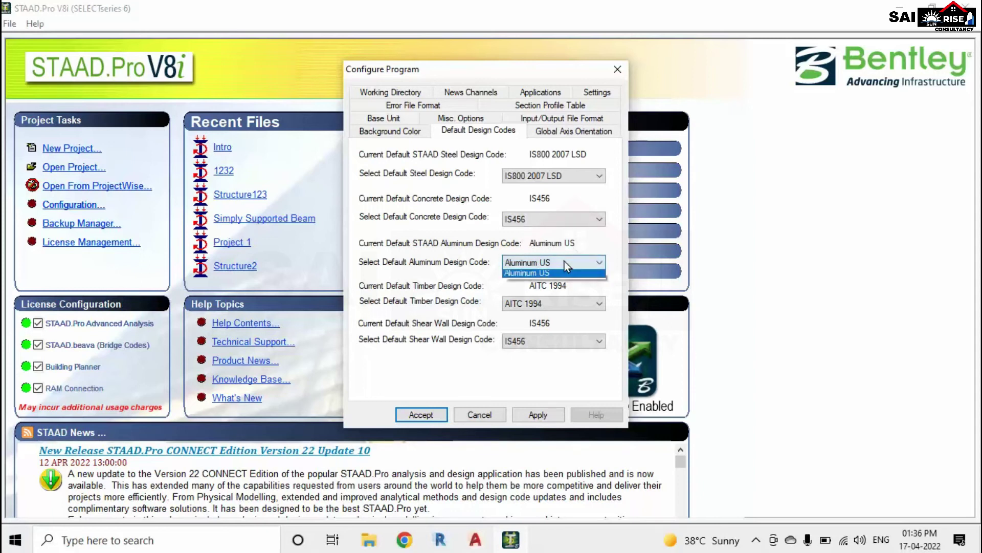
pyautogui.click(564, 261)
pyautogui.press('Tab')
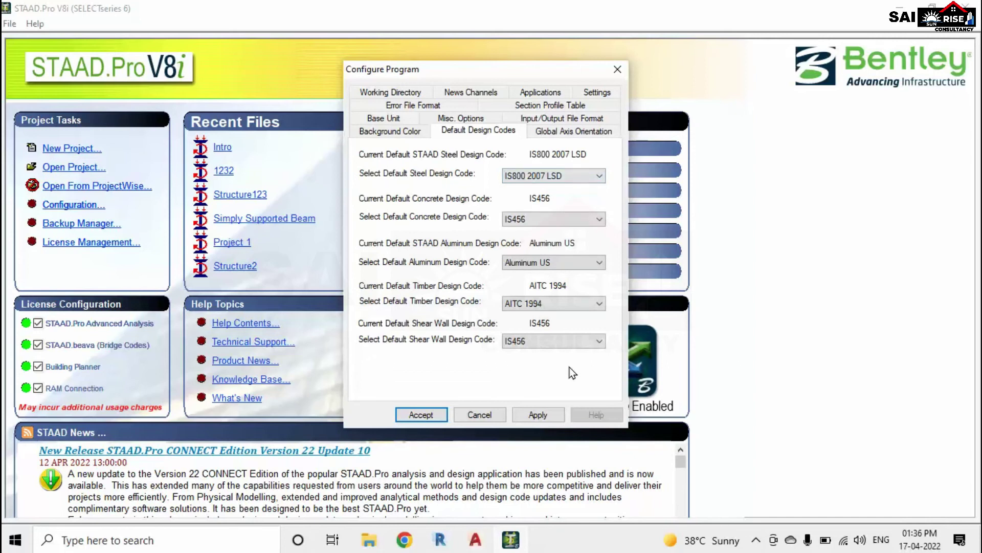
# - Compare the Y up and Z up global axis orientations and keep Y up selected
pyautogui.click(578, 134)
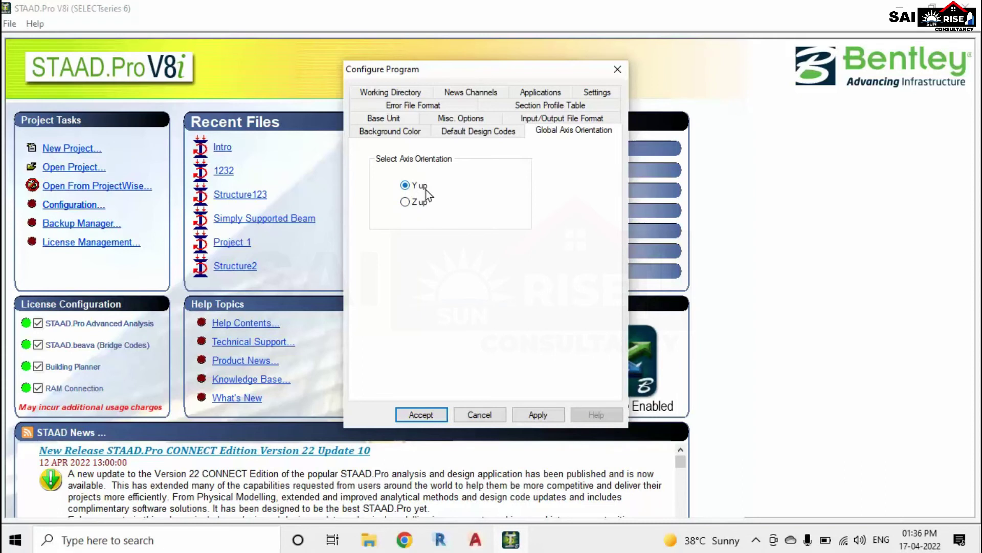
pyautogui.click(424, 205)
pyautogui.click(424, 188)
pyautogui.click(424, 201)
pyautogui.click(424, 186)
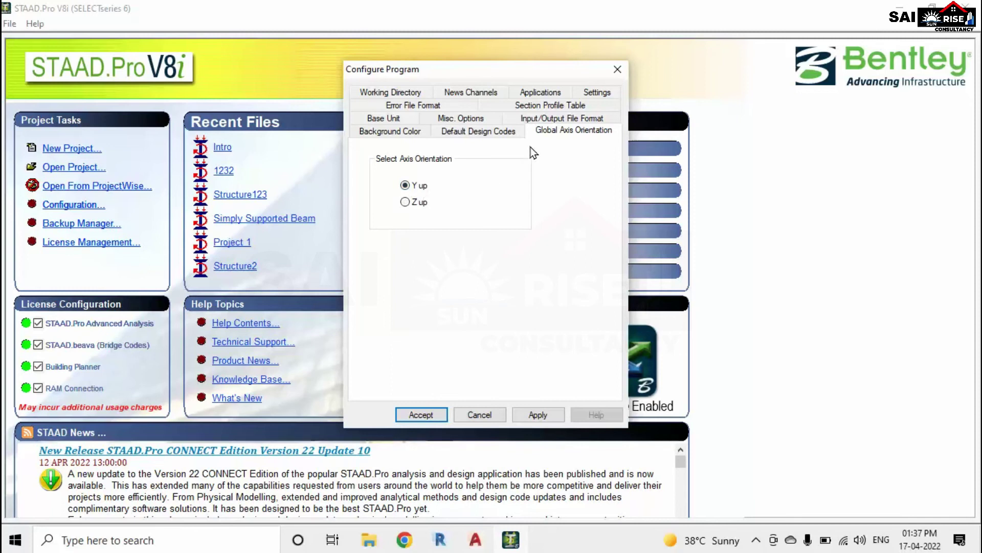
# - Switch the background color to Black Background and accept the program configuration
pyautogui.click(415, 134)
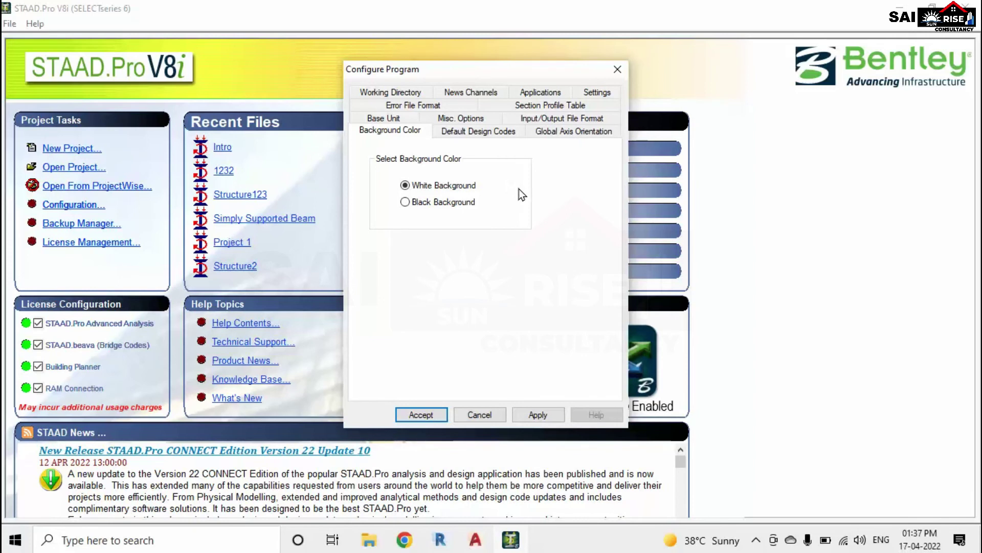
pyautogui.click(461, 203)
pyautogui.click(425, 415)
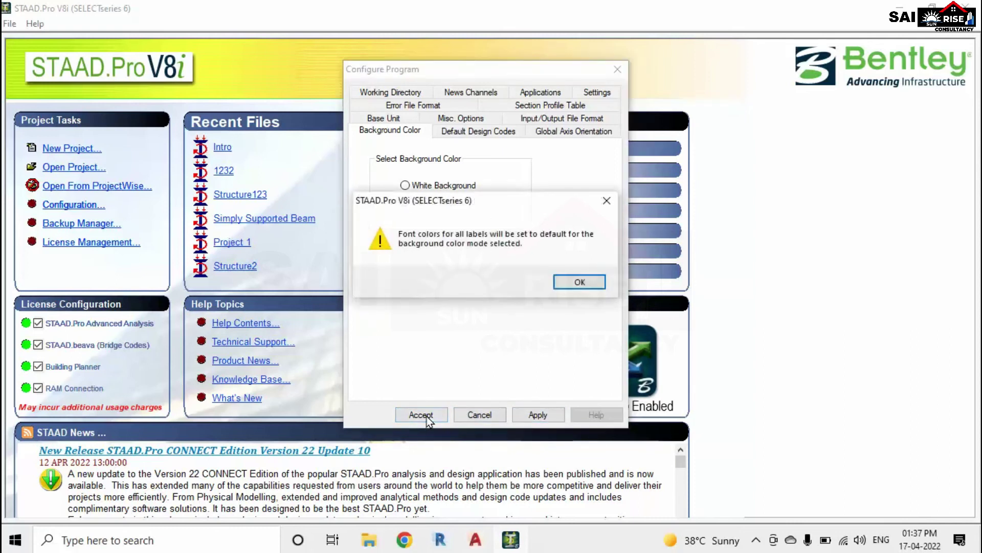
pyautogui.click(580, 281)
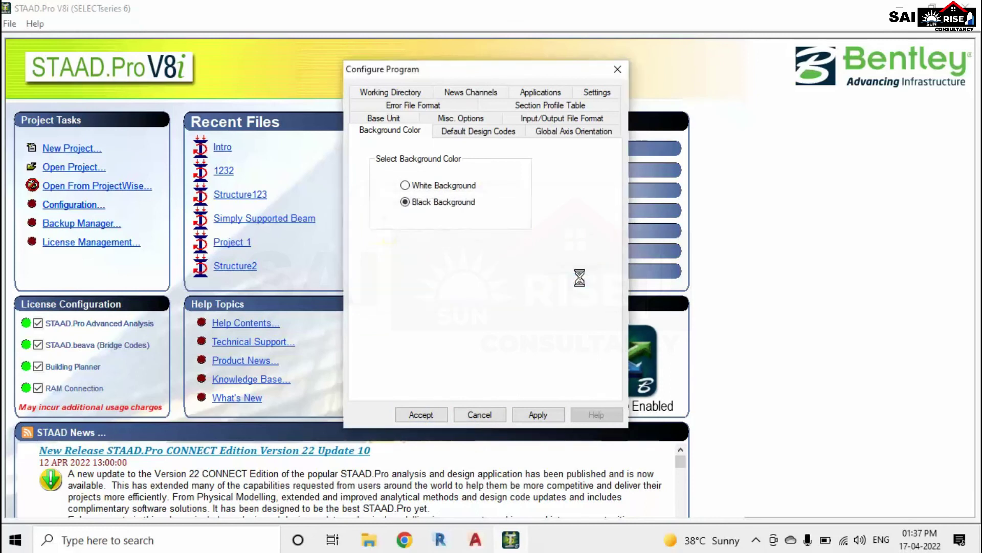
# - Create a new Space model named Structure1 in meters and kilonewtons with Add Beam as the starting mode
pyautogui.click(83, 150)
pyautogui.click(340, 175)
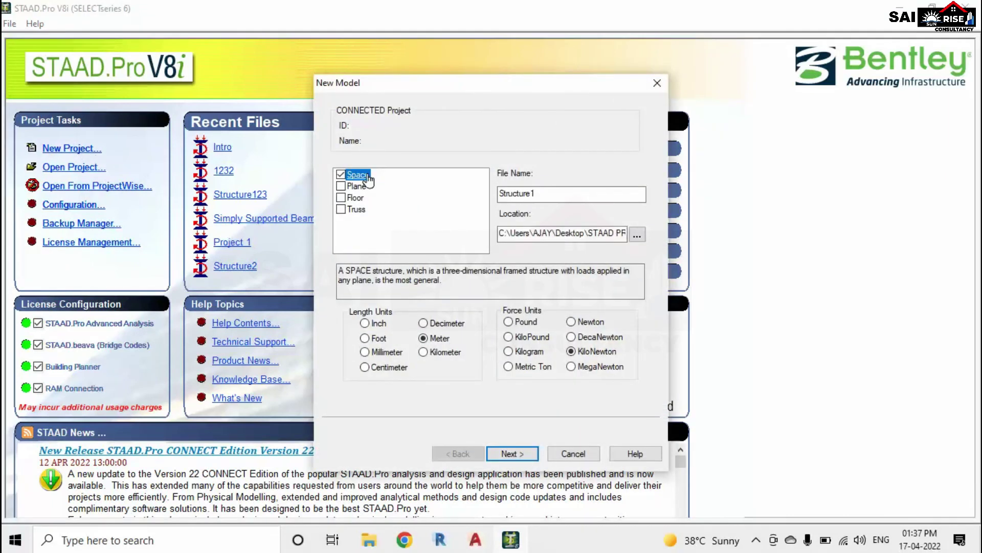
pyautogui.click(512, 453)
pyautogui.click(522, 311)
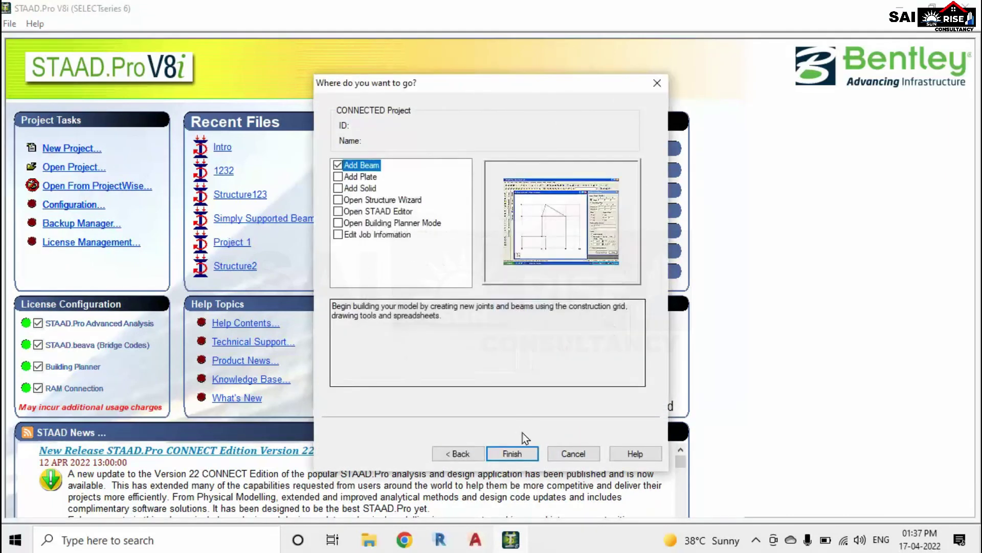
pyautogui.click(523, 453)
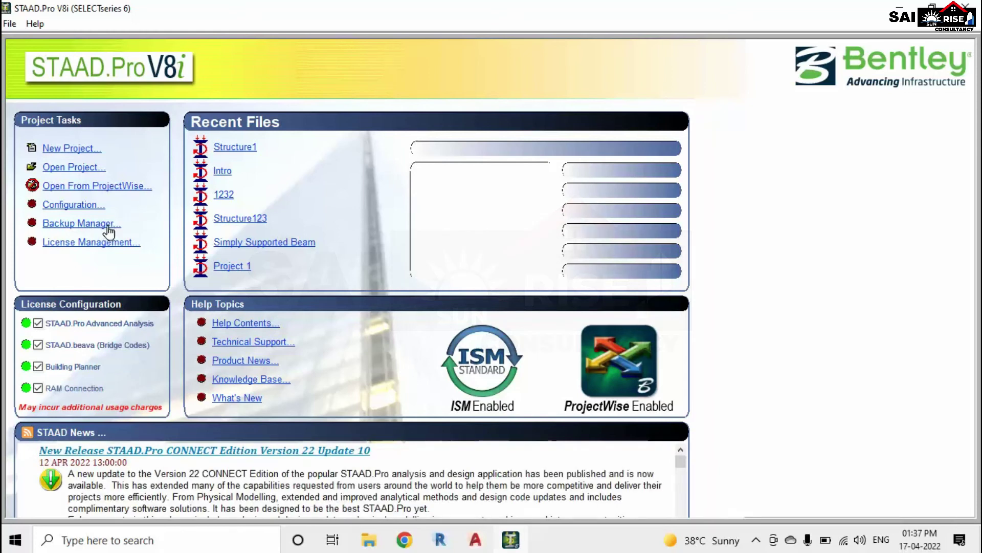
# - Open the backup manager from the start page and keep auto save enabled
pyautogui.click(107, 224)
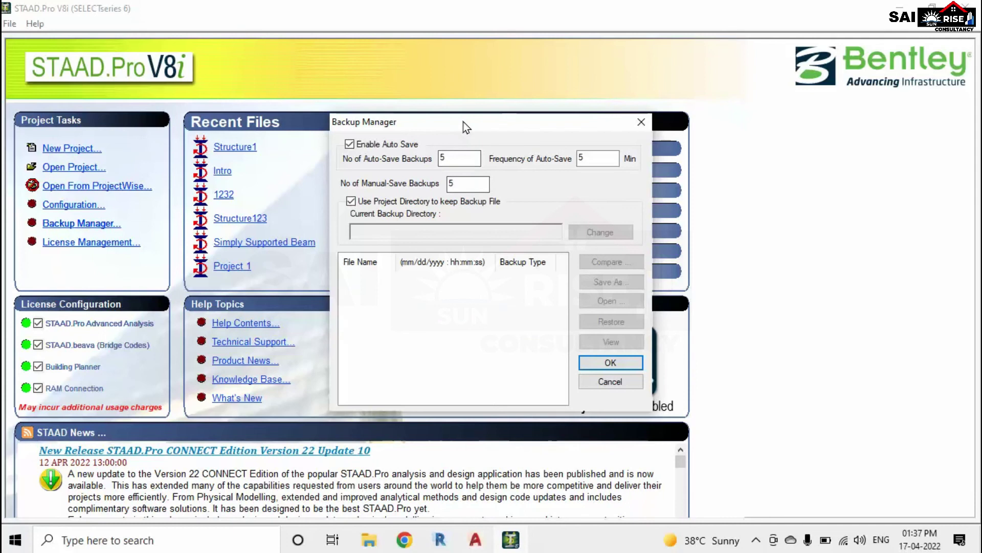
pyautogui.moveTo(464, 121); pyautogui.dragTo(455, 72)
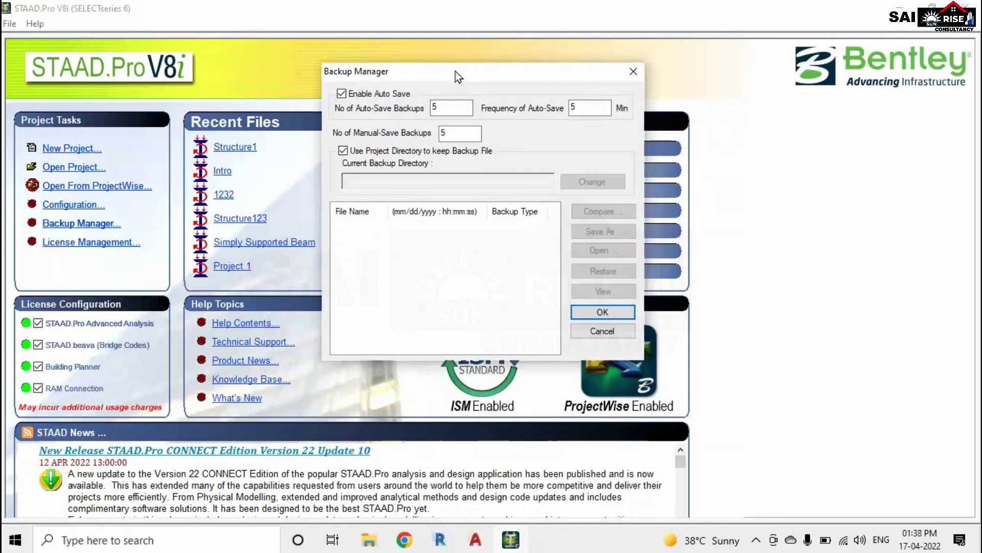
pyautogui.click(342, 94)
pyautogui.click(342, 96)
# - Try auto-save frequencies of 10 and 25 minutes in the backup settings
pyautogui.click(606, 109)
pyautogui.press('BackSpace')
pyautogui.write('5')
pyautogui.press('BackSpace')
pyautogui.write('10')
pyautogui.press('BackSpace')
pyautogui.press('BackSpace')
pyautogui.write('25')
# - Set the auto-save frequency to 5 minutes and accept the backup settings
pyautogui.press('BackSpace')
pyautogui.press('BackSpace')
pyautogui.write('5')
pyautogui.moveTo(472, 77)
pyautogui.mouseDown()
pyautogui.moveTo(453, 86)
pyautogui.moveTo(485, 75)
pyautogui.mouseUp()
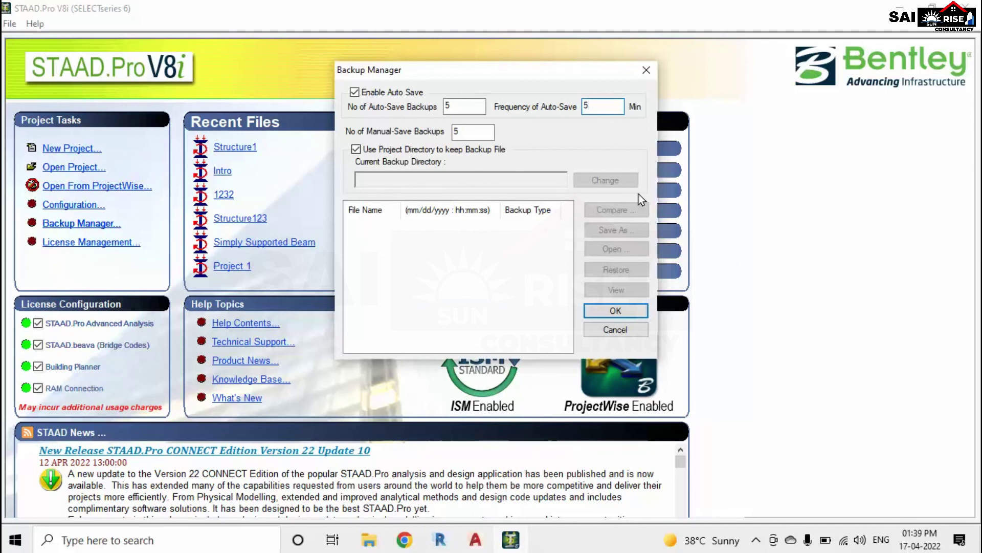
pyautogui.moveTo(546, 64); pyautogui.dragTo(514, 97)
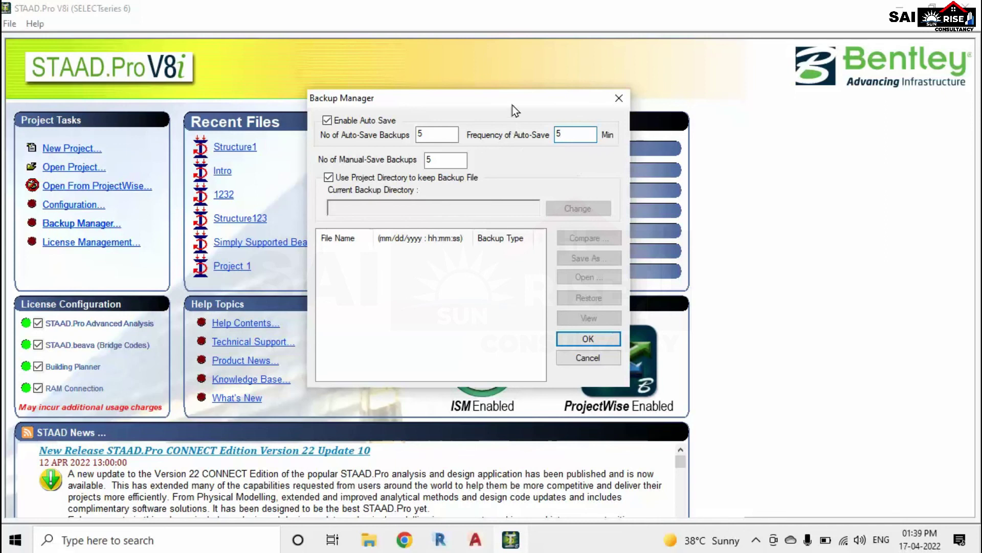
pyautogui.click(603, 339)
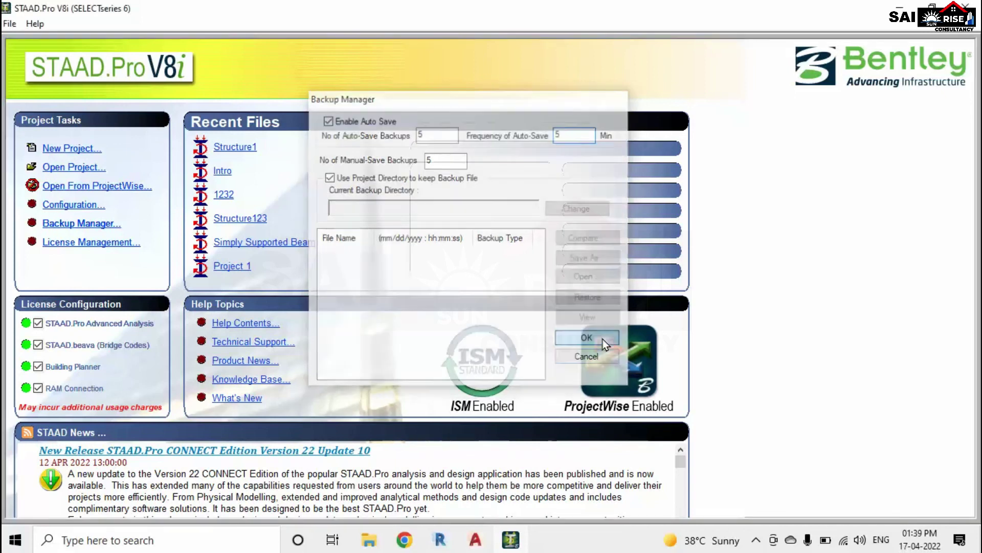